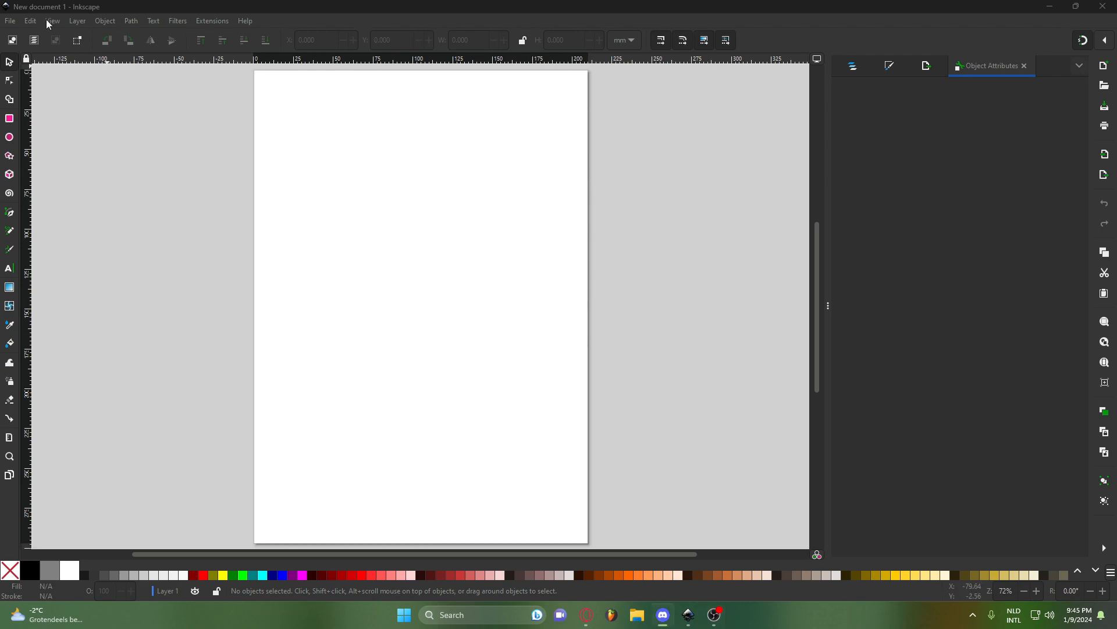
Add an axonometric grid to the document through the document properties.
{"action": "left_click", "coordinate": [18, 21]}
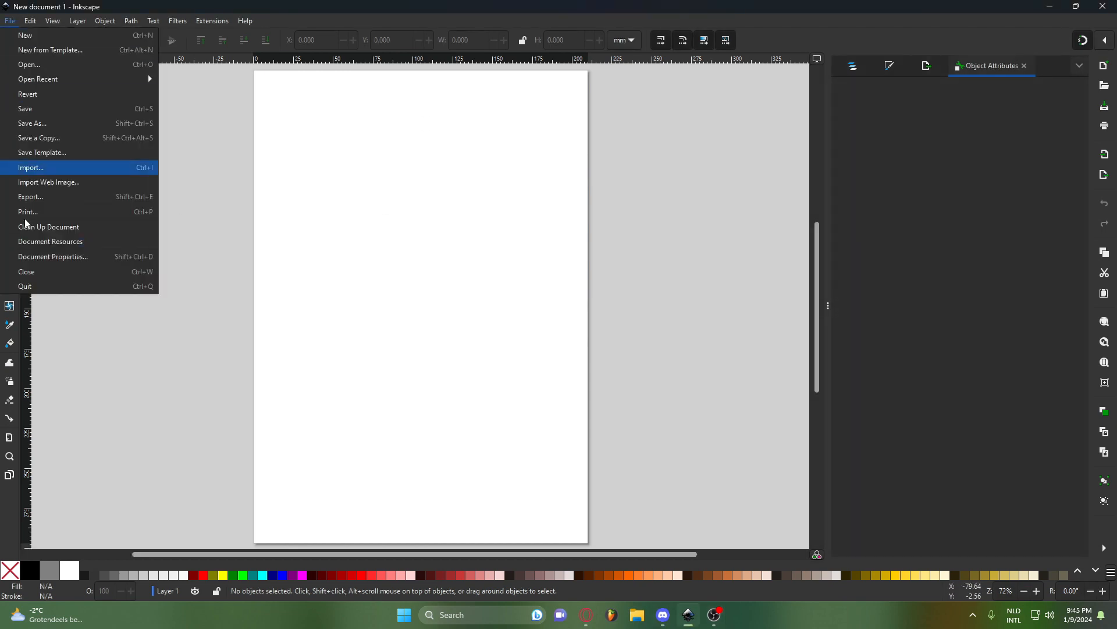
{"action": "left_click", "coordinate": [58, 263]}
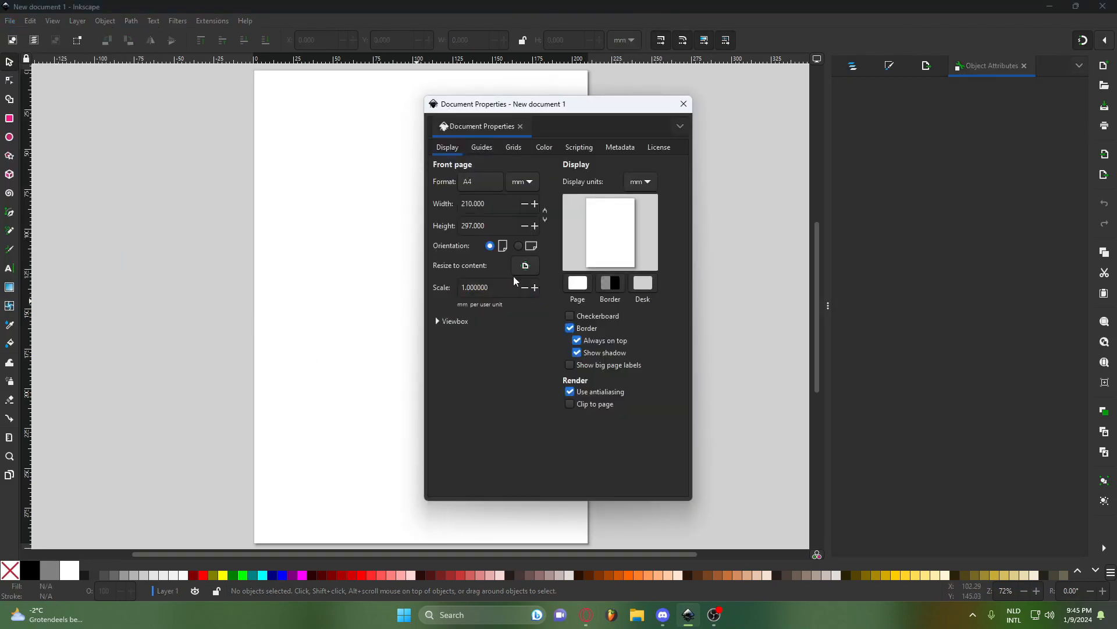
{"action": "left_click", "coordinate": [512, 147]}
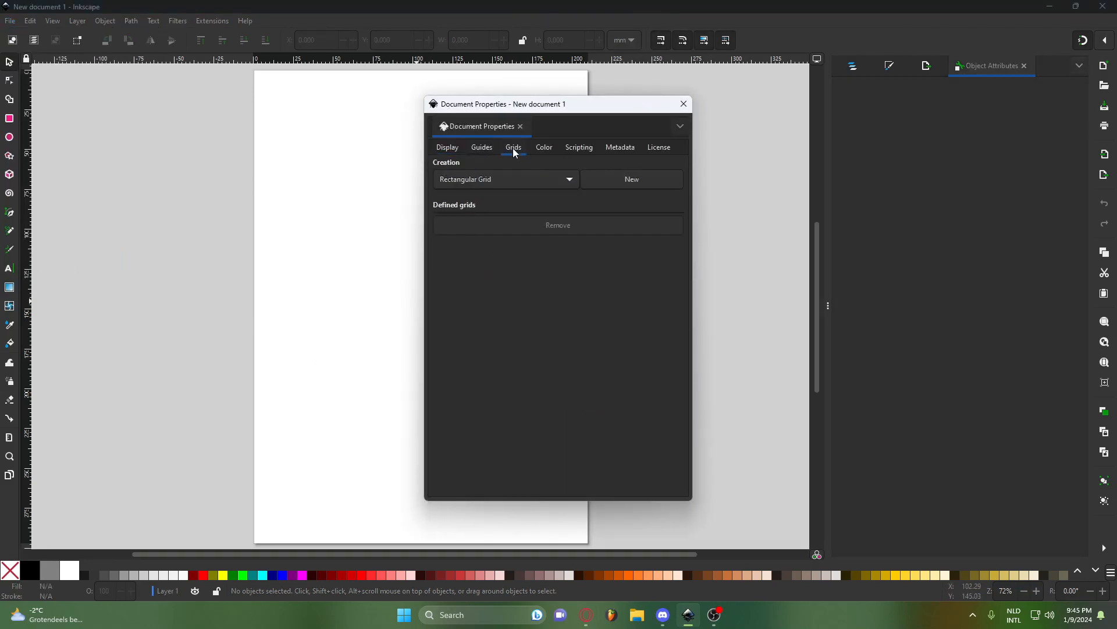
{"action": "left_click", "coordinate": [517, 184]}
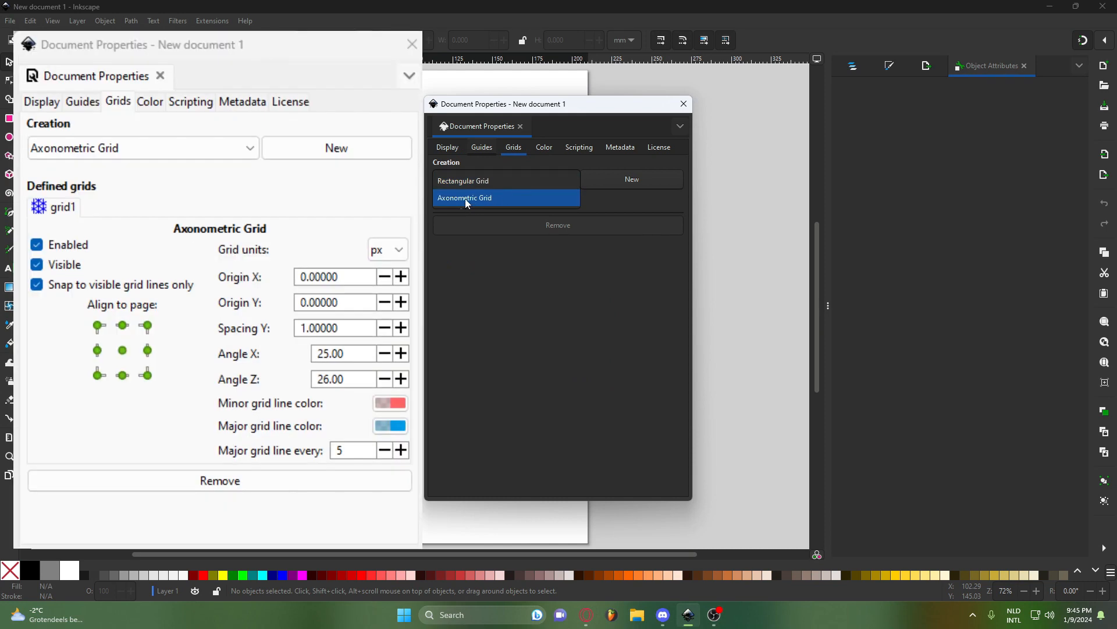
{"action": "left_click", "coordinate": [483, 197]}
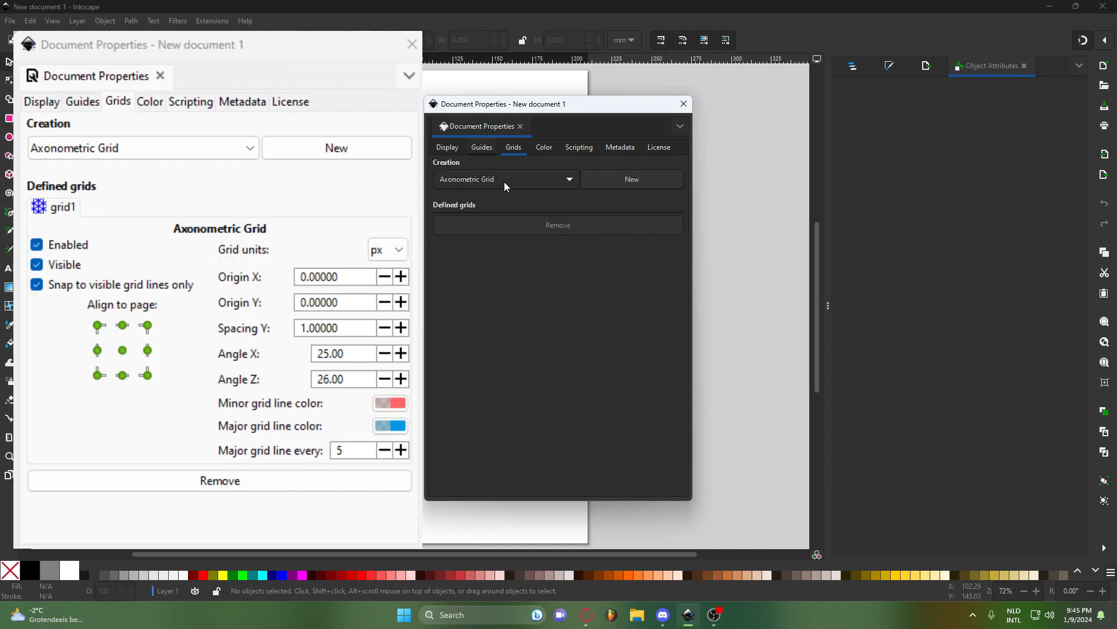
{"action": "left_click", "coordinate": [641, 179]}
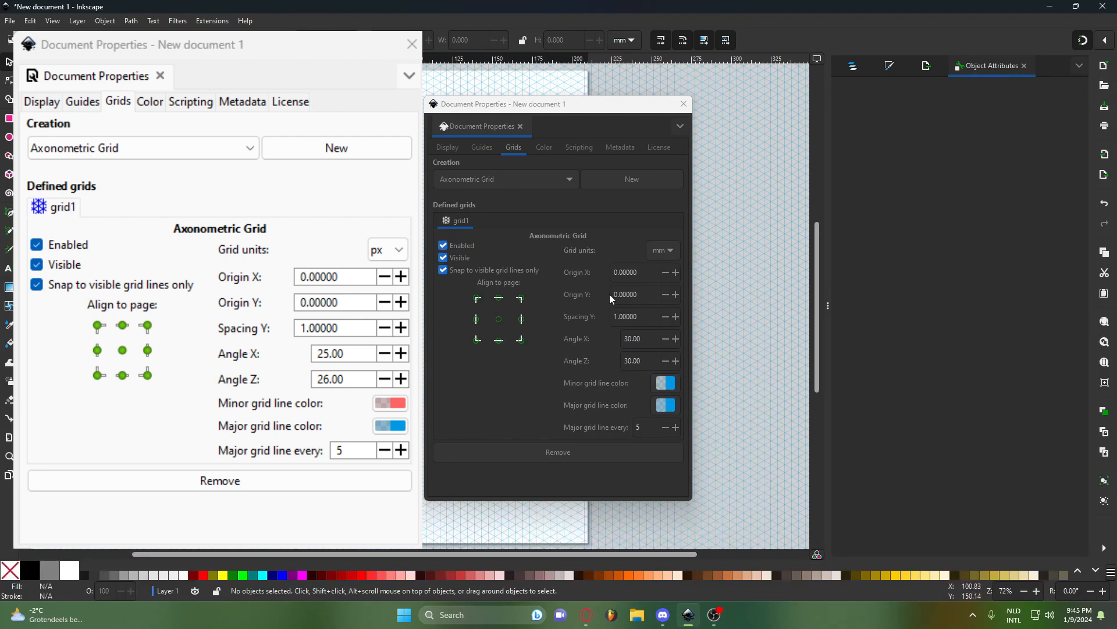
Set the axonometric grid's Angle X to 25 and Angle Z to 26, then close the document properties.
{"action": "left_click", "coordinate": [626, 340]}
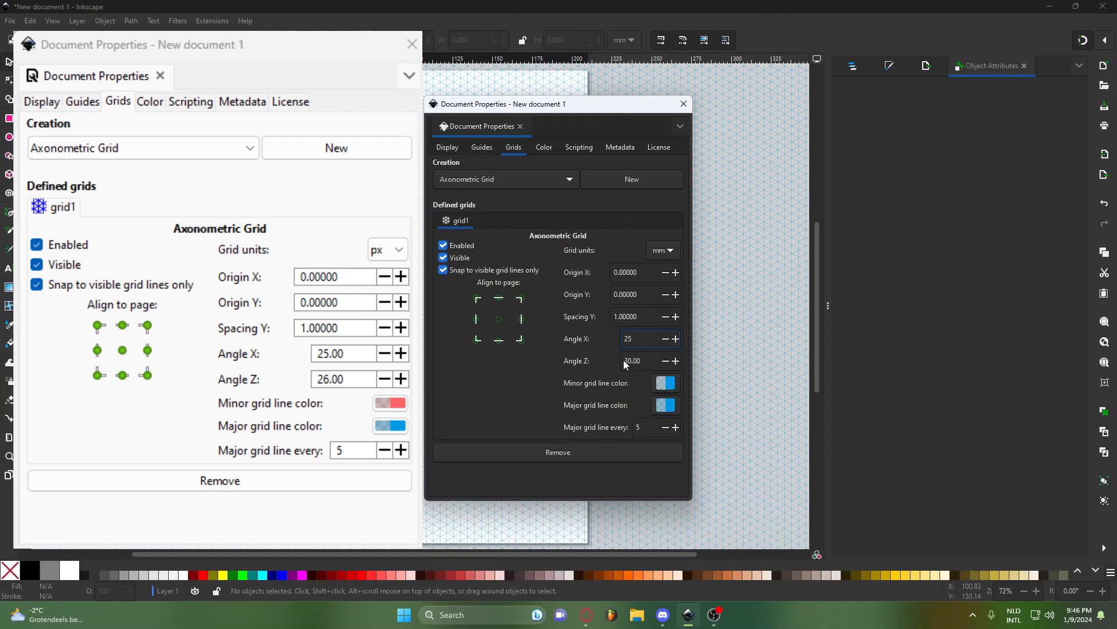
{"action": "left_click", "coordinate": [630, 361]}
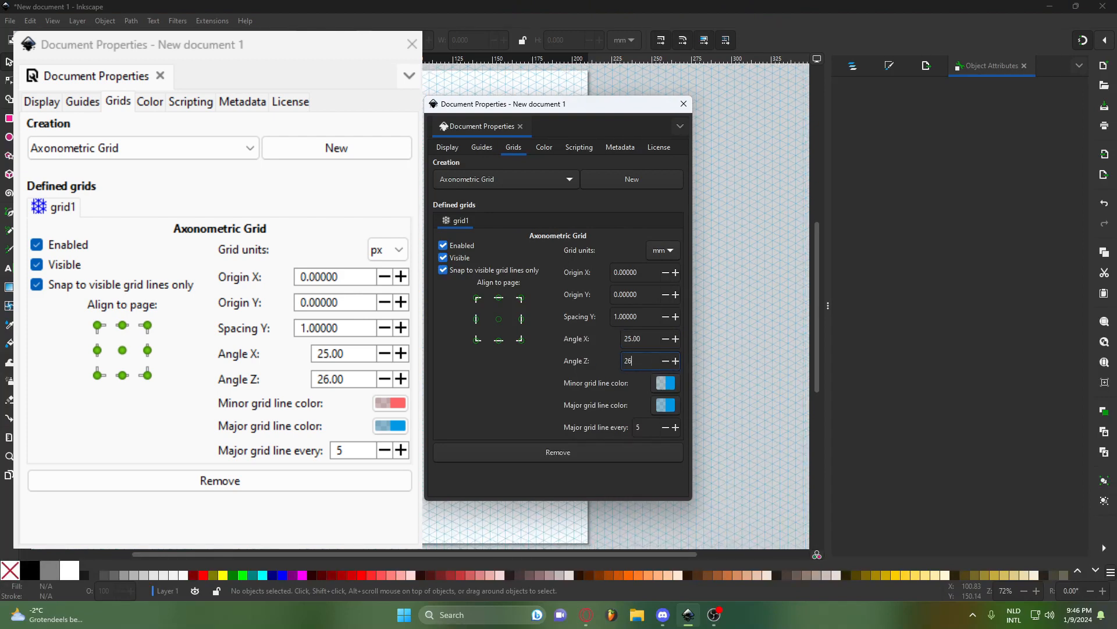
{"action": "type", "text": "26"}
{"action": "key", "text": "Return"}
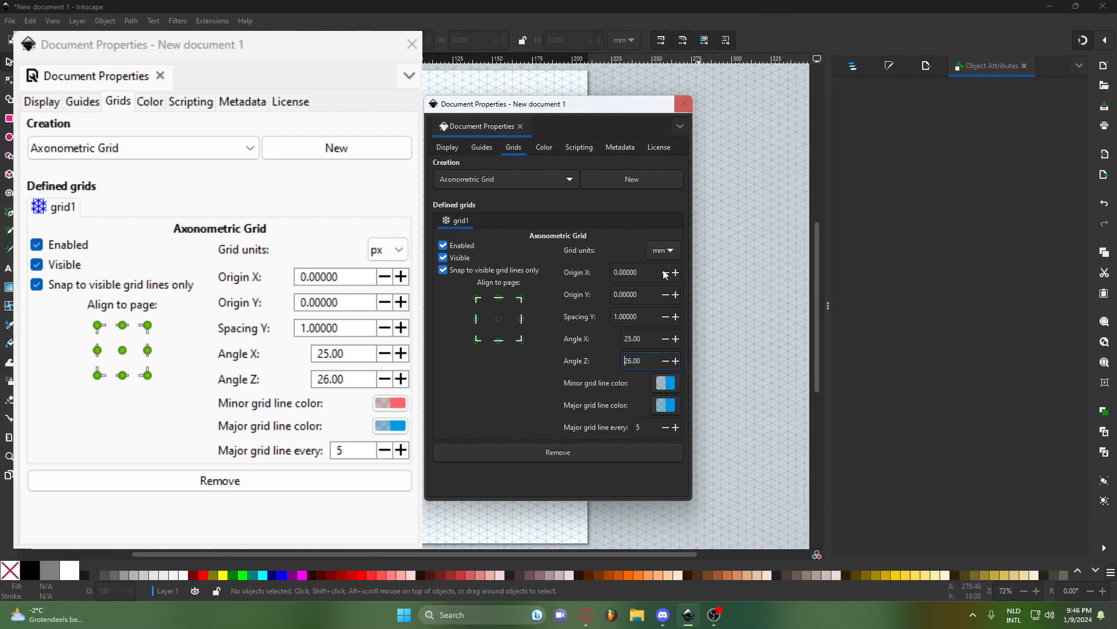
{"action": "left_click", "coordinate": [683, 103]}
Draw a 3D box on the page and make its X and Z perspective lines parallel.
{"action": "scroll", "coordinate": [422, 372], "scroll_direction": "up", "scroll_amount": 5}
{"action": "scroll", "coordinate": [419, 375], "scroll_direction": "up", "scroll_amount": 1}
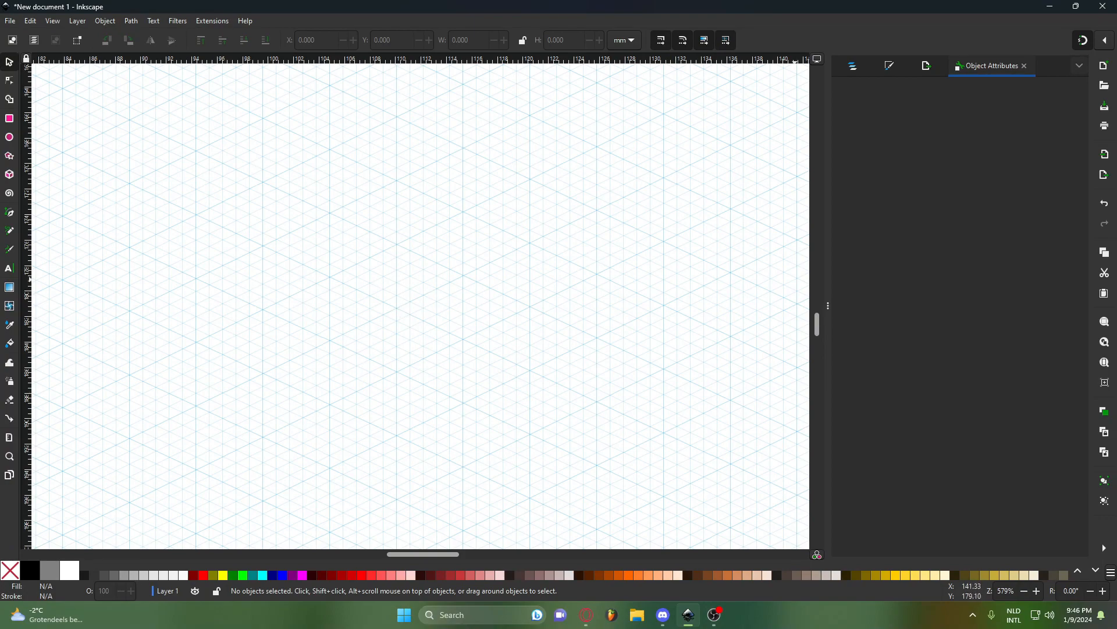
{"action": "scroll", "coordinate": [491, 392], "scroll_direction": "down", "scroll_amount": 5}
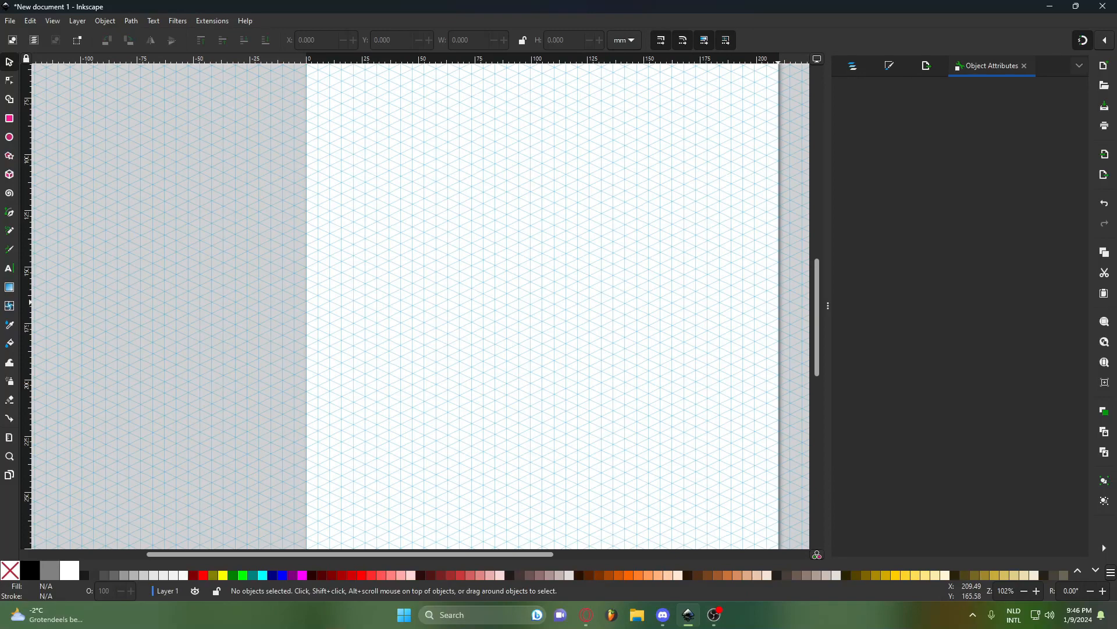
{"action": "scroll", "coordinate": [411, 320], "scroll_direction": "up", "scroll_amount": 2}
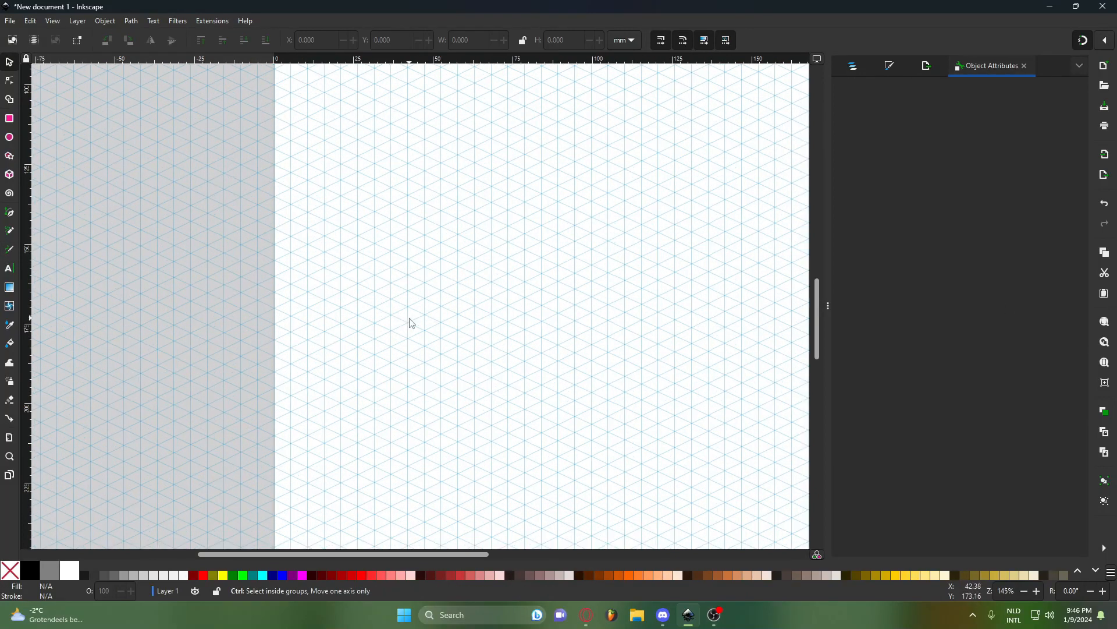
{"action": "left_click", "coordinate": [9, 175]}
{"action": "left_click_drag", "start_coordinate": [414, 269], "coordinate": [526, 410]}
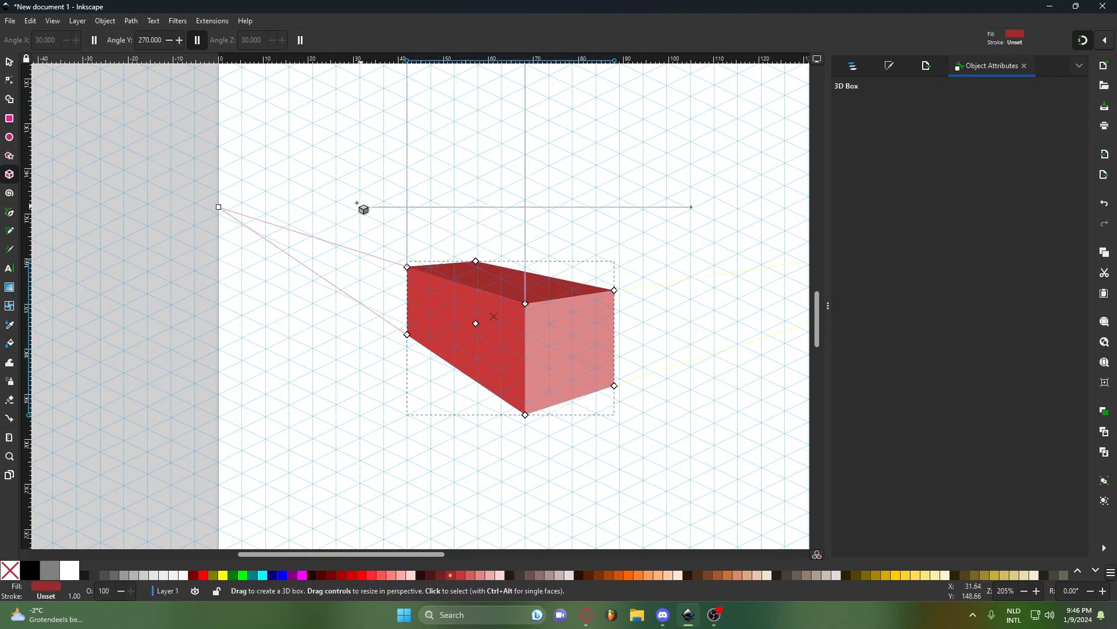
{"action": "left_click", "coordinate": [94, 41]}
{"action": "left_click", "coordinate": [304, 41]}
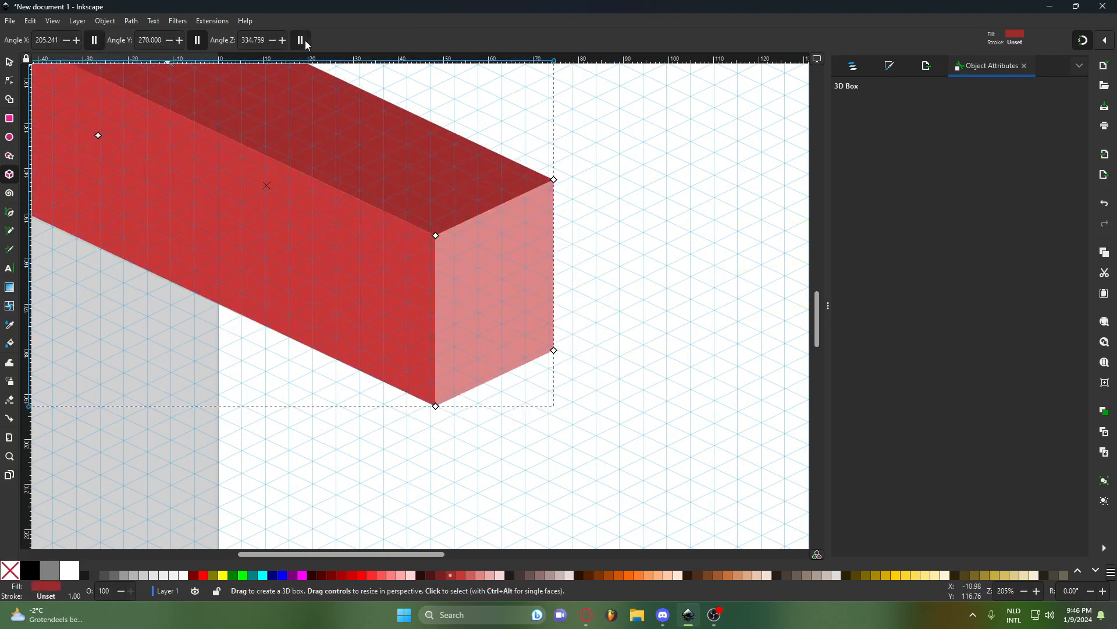
Set the 3D box's Angle X to 180.
{"action": "scroll", "coordinate": [470, 256], "scroll_direction": "down", "scroll_amount": 2}
{"action": "scroll", "coordinate": [286, 109], "scroll_direction": "up", "scroll_amount": 1}
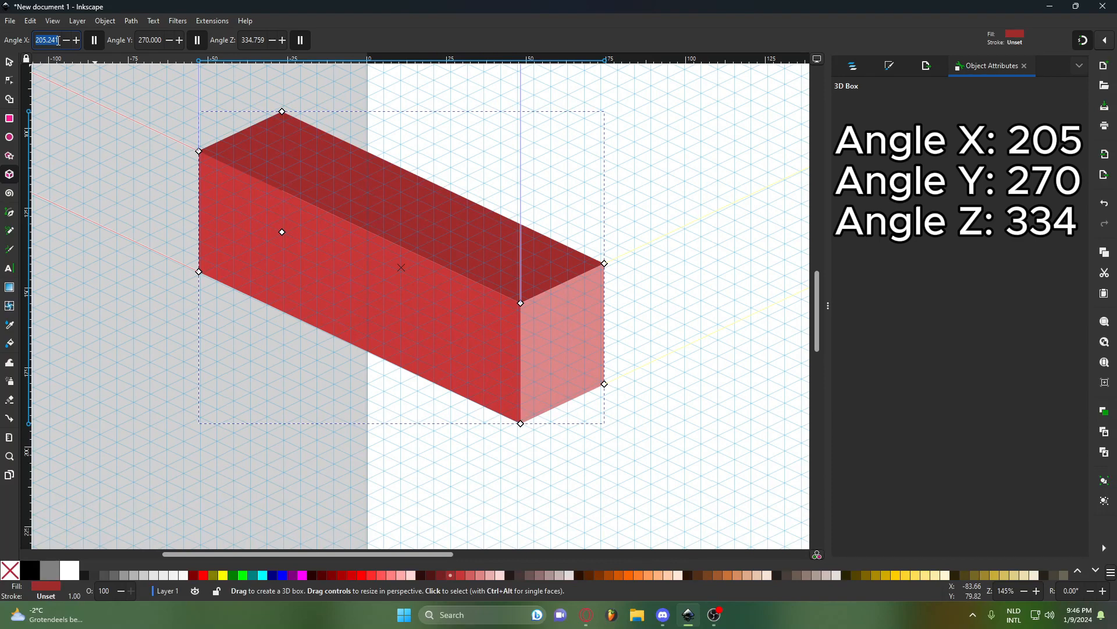
{"action": "type", "text": "180"}
{"action": "key", "text": "Return"}
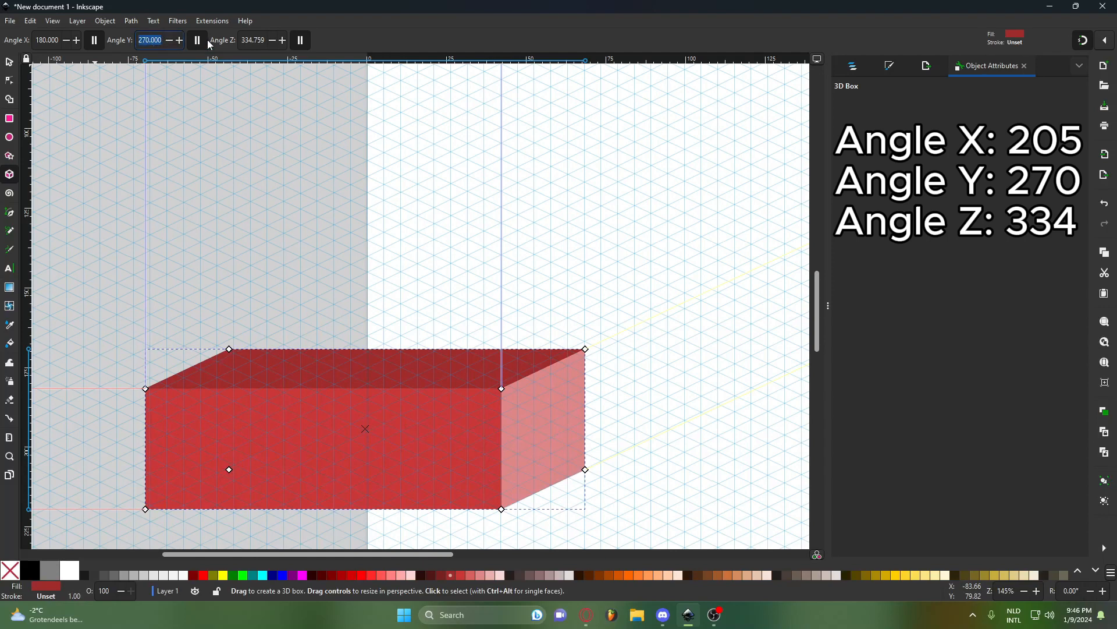
Set the 3D box's Angle Z to 334 and its Angle X to 205.
{"action": "triple_click", "coordinate": [247, 39]}
{"action": "type", "text": "334"}
{"action": "key", "text": "Return"}
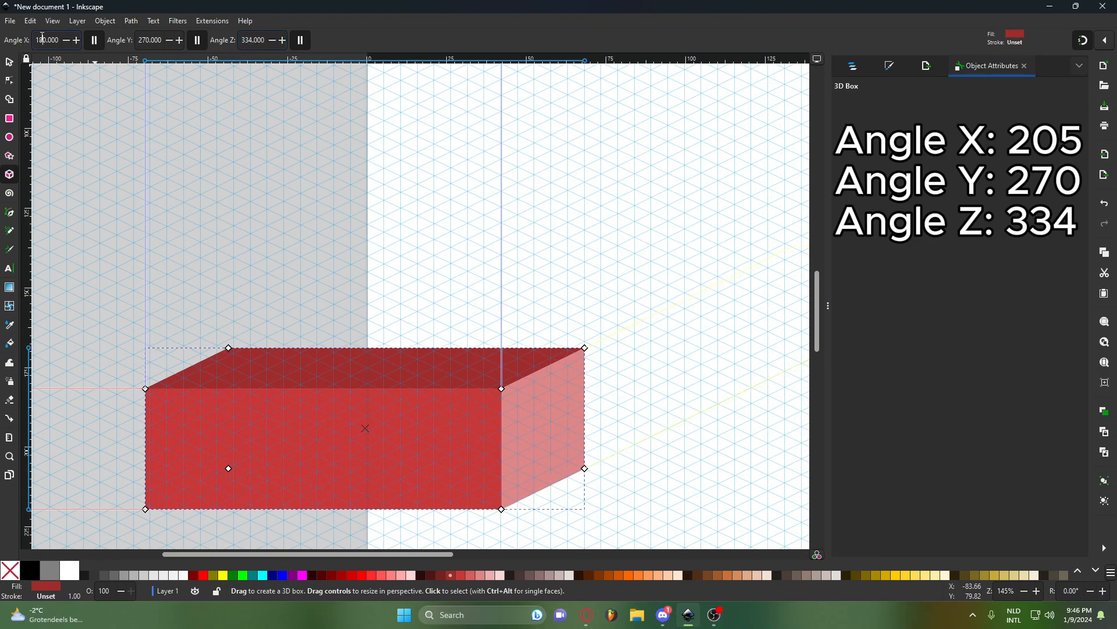
{"action": "triple_click", "coordinate": [42, 39]}
{"action": "type", "text": "205"}
{"action": "key", "text": "Return"}
{"action": "scroll", "coordinate": [336, 270], "scroll_direction": "down", "scroll_amount": 1}
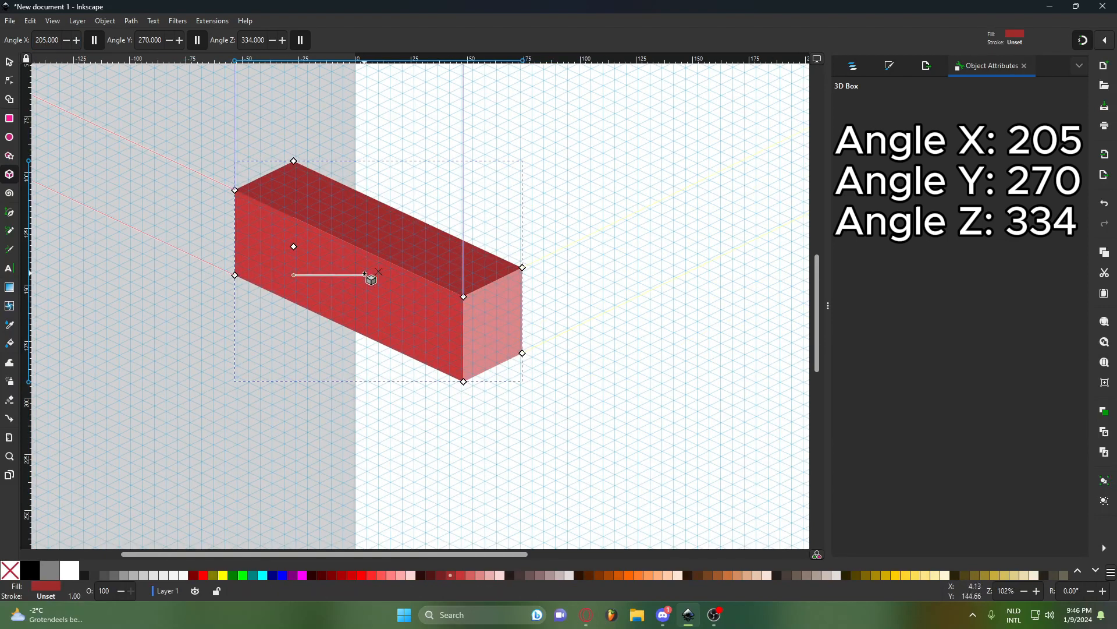
{"action": "left_click_drag", "start_coordinate": [356, 293], "coordinate": [418, 299]}
{"action": "key", "text": "ctrl+z"}
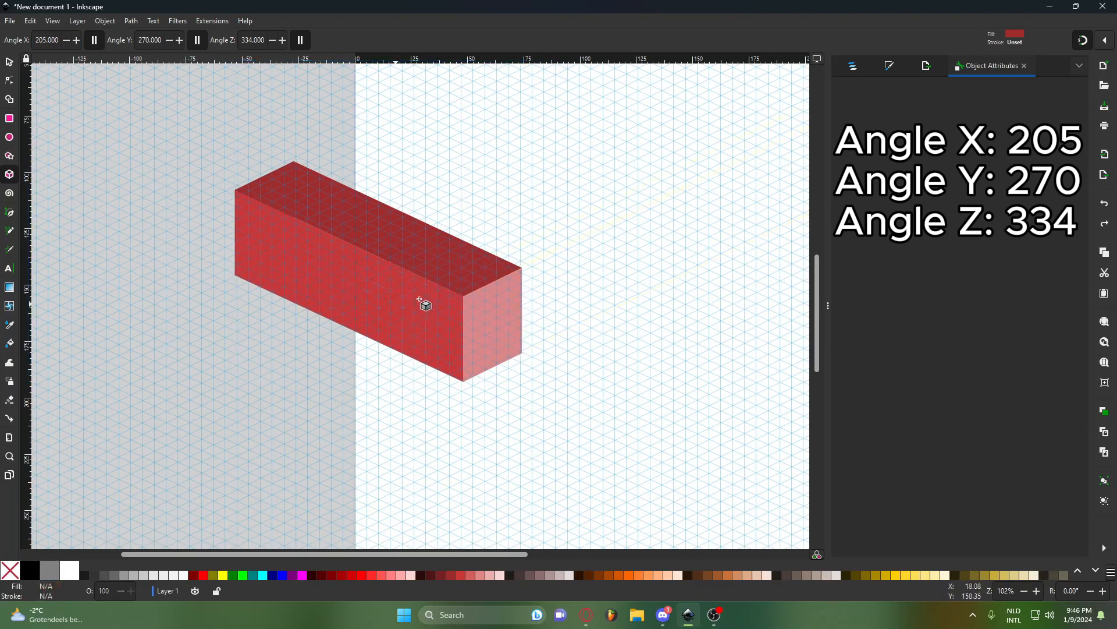
Move the 3D box onto the page to about X -1.8 mm, Y 97.5 mm, and deselect it.
{"action": "left_click", "coordinate": [10, 61]}
{"action": "left_click_drag", "start_coordinate": [352, 283], "coordinate": [431, 376]}
{"action": "scroll", "coordinate": [395, 292], "scroll_direction": "down", "scroll_amount": 3}
{"action": "scroll", "coordinate": [445, 285], "scroll_direction": "up", "scroll_amount": 4}
{"action": "scroll", "coordinate": [353, 391], "scroll_direction": "up", "scroll_amount": 2}
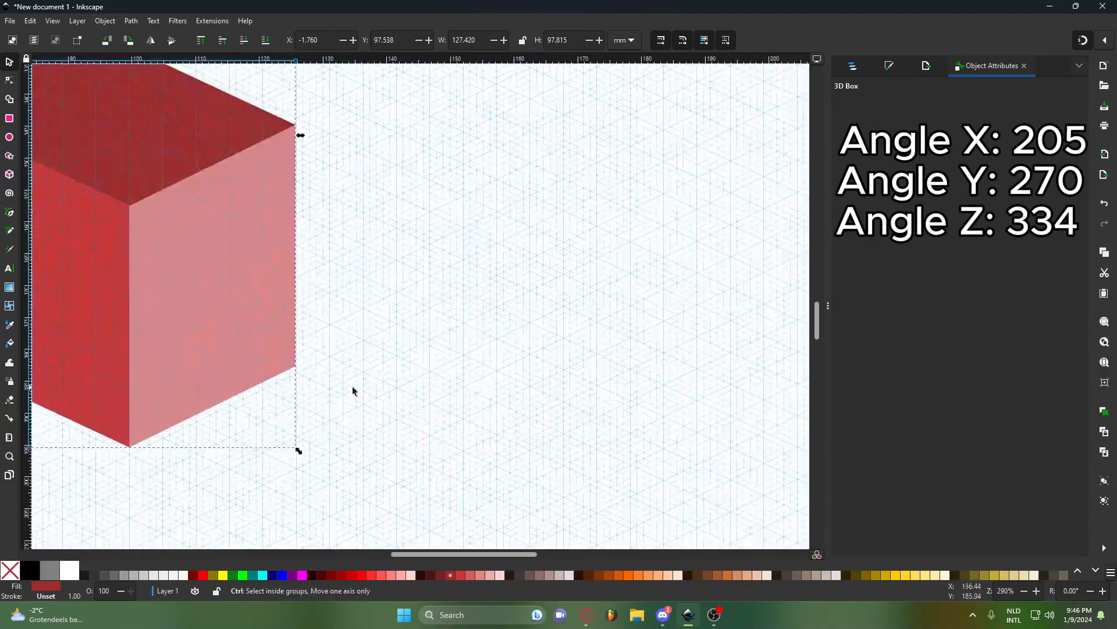
{"action": "scroll", "coordinate": [369, 417], "scroll_direction": "down", "scroll_amount": 4}
{"action": "scroll", "coordinate": [449, 419], "scroll_direction": "up", "scroll_amount": 4}
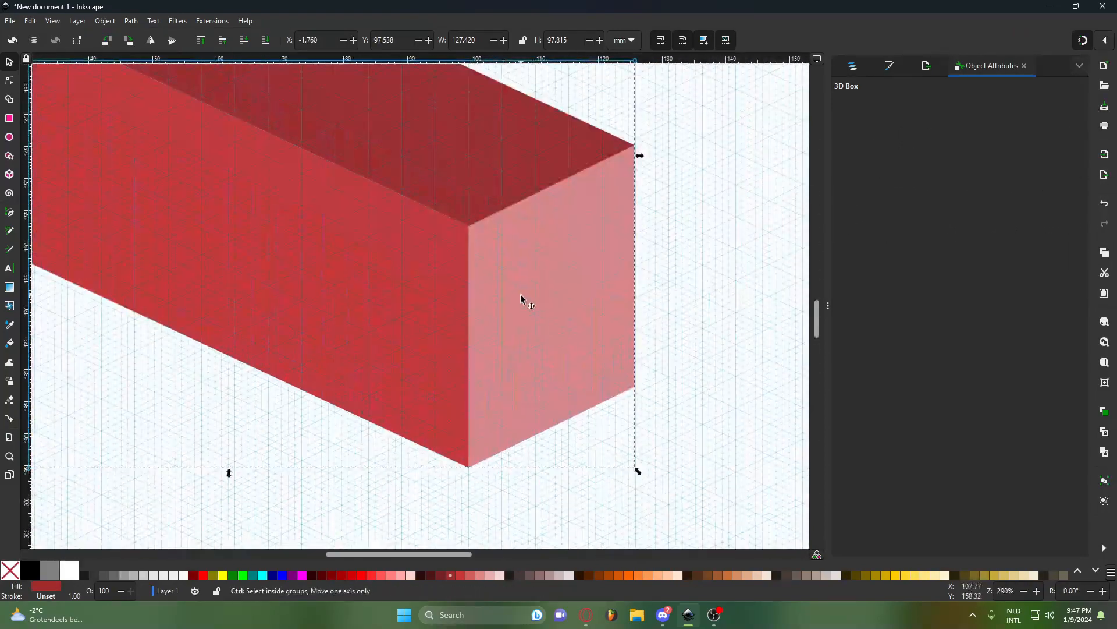
{"action": "scroll", "coordinate": [521, 298], "scroll_direction": "down", "scroll_amount": 1}
{"action": "scroll", "coordinate": [454, 274], "scroll_direction": "down", "scroll_amount": 1}
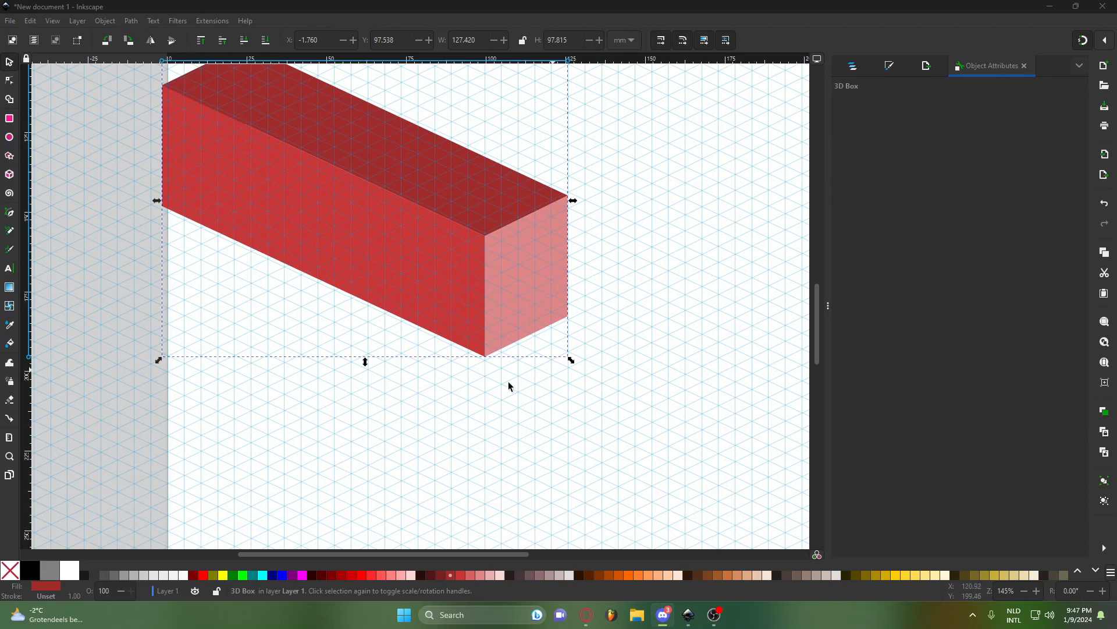
{"action": "scroll", "coordinate": [416, 426], "scroll_direction": "down", "scroll_amount": 2}
{"action": "left_click", "coordinate": [471, 272]}
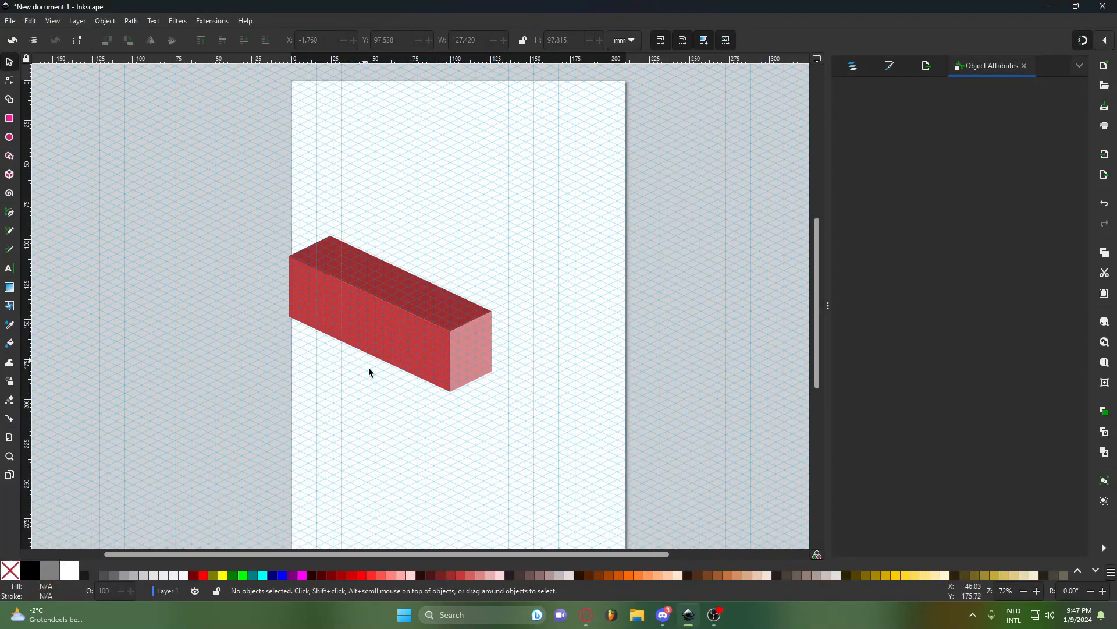
Reset snapping to the simple mode and switch back to the advanced snapping settings.
{"action": "scroll", "coordinate": [390, 358], "scroll_direction": "up", "scroll_amount": 1}
{"action": "left_click", "coordinate": [1105, 41]}
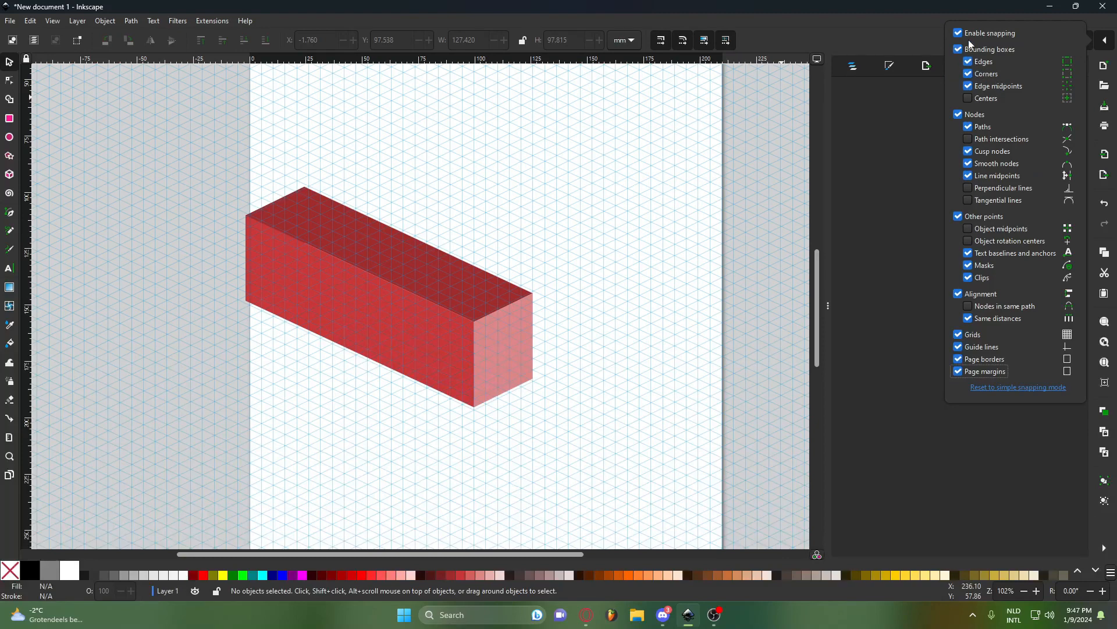
{"action": "left_click", "coordinate": [1036, 389]}
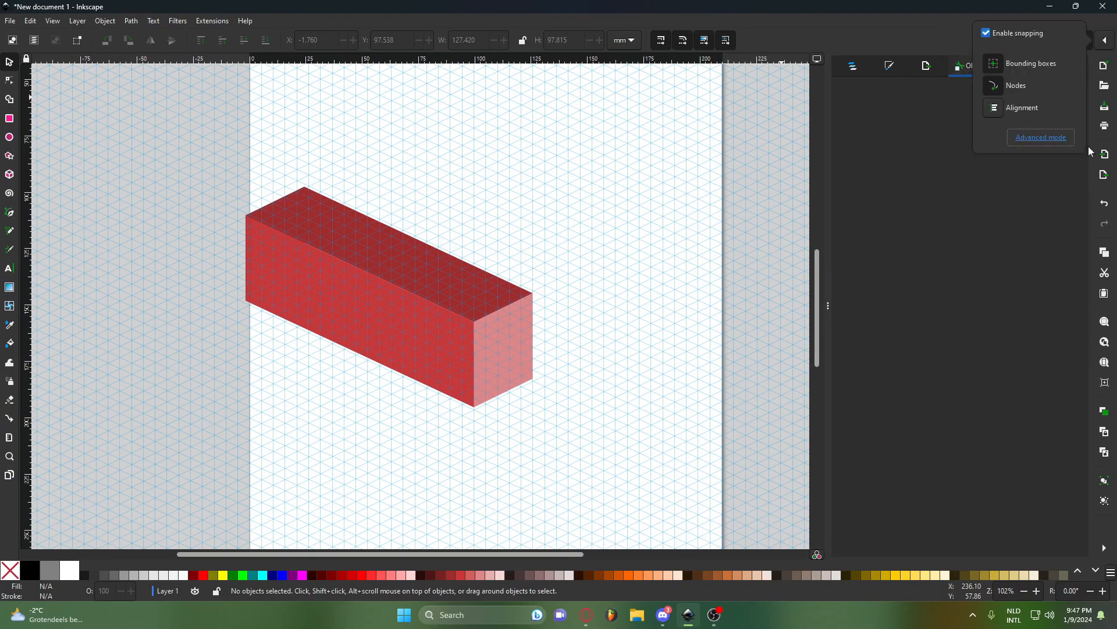
{"action": "left_click", "coordinate": [1011, 140]}
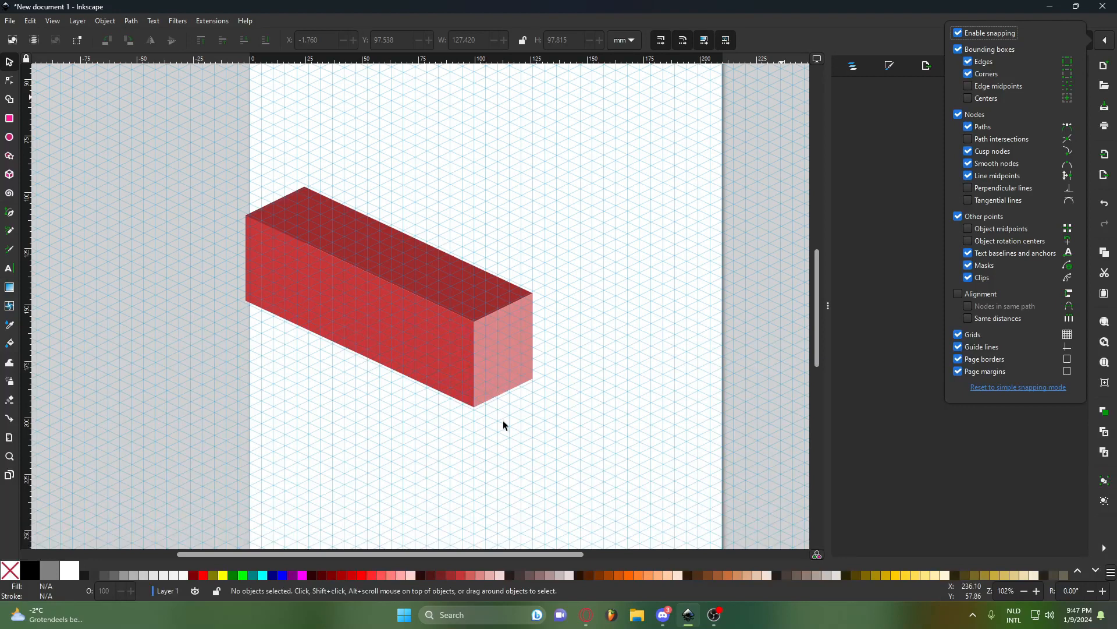
Move the 3D box down to about Y 98.6 mm, snapping its lowest corner to the grid, and deselect it.
{"action": "scroll", "coordinate": [495, 418], "scroll_direction": "up", "scroll_amount": 10}
{"action": "left_click_drag", "start_coordinate": [369, 327], "coordinate": [355, 444]}
{"action": "scroll", "coordinate": [332, 390], "scroll_direction": "up", "scroll_amount": 1}
{"action": "scroll", "coordinate": [399, 422], "scroll_direction": "down", "scroll_amount": 10}
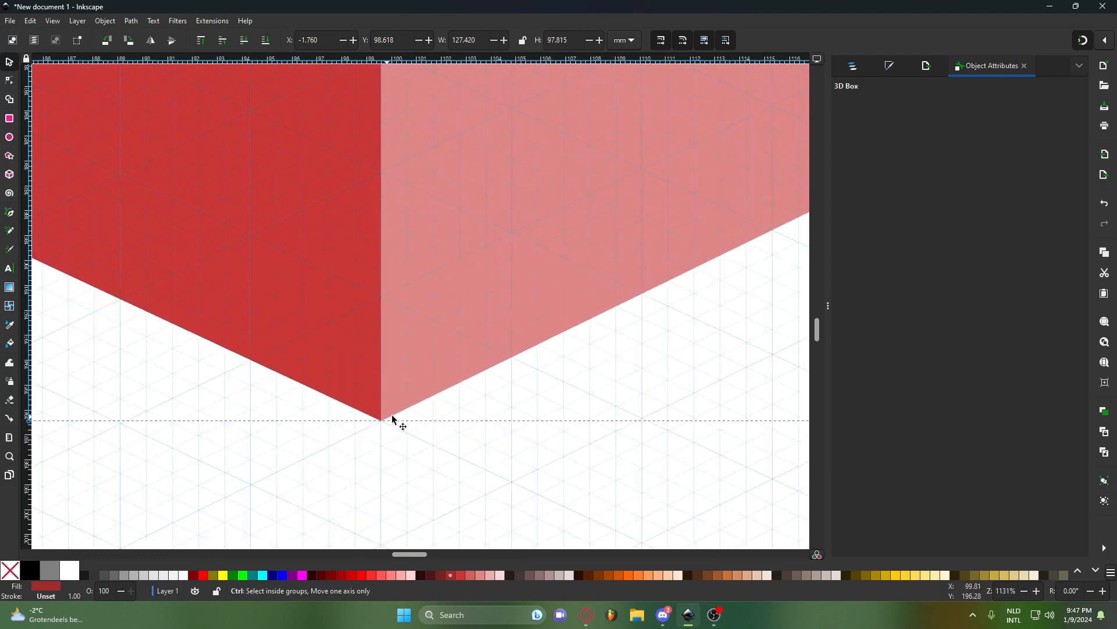
{"action": "scroll", "coordinate": [342, 371], "scroll_direction": "up", "scroll_amount": 2}
{"action": "left_click", "coordinate": [558, 225]}
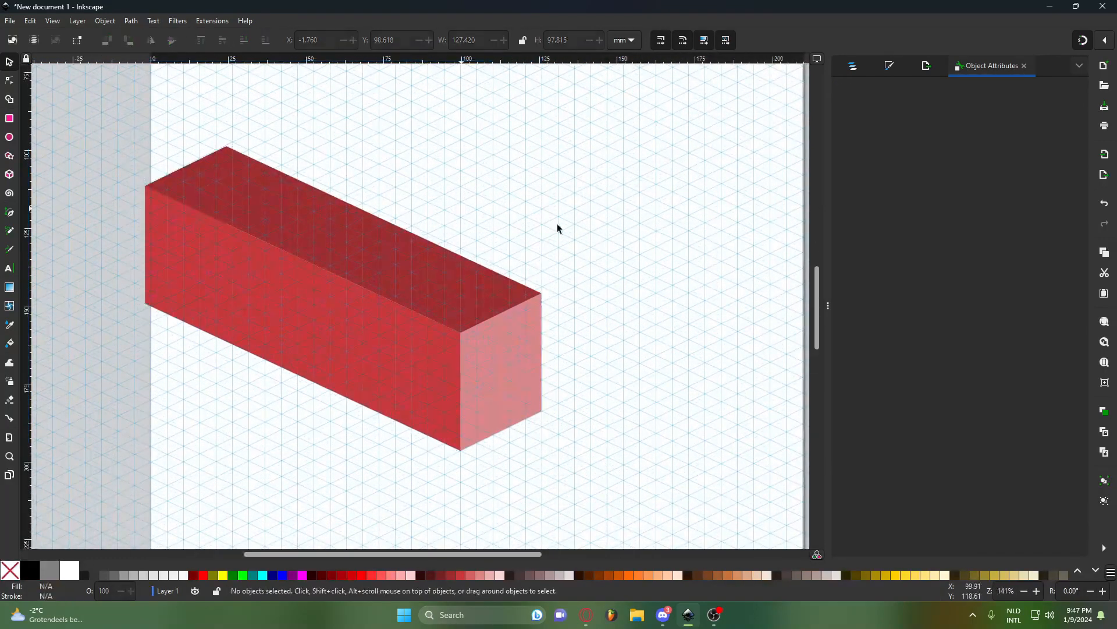
Try drawing a smaller second 3D box above the right end of the existing box, and undo it.
{"action": "scroll", "coordinate": [571, 230], "scroll_direction": "down", "scroll_amount": 1}
{"action": "scroll", "coordinate": [459, 282], "scroll_direction": "up", "scroll_amount": 1}
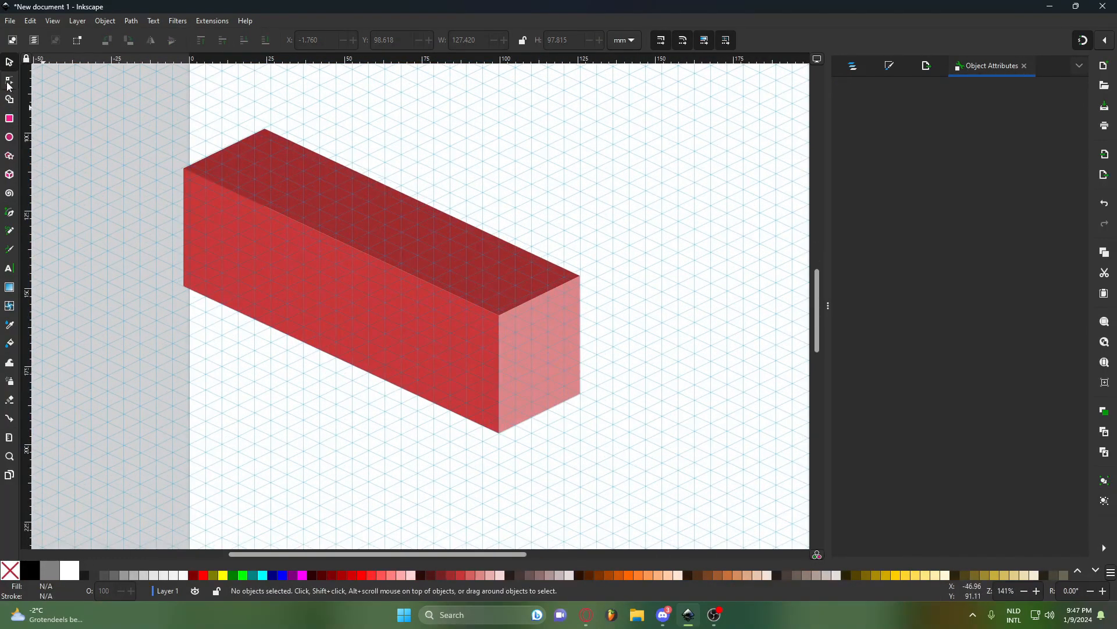
{"action": "left_click", "coordinate": [9, 175]}
{"action": "left_click_drag", "start_coordinate": [489, 180], "coordinate": [599, 252]}
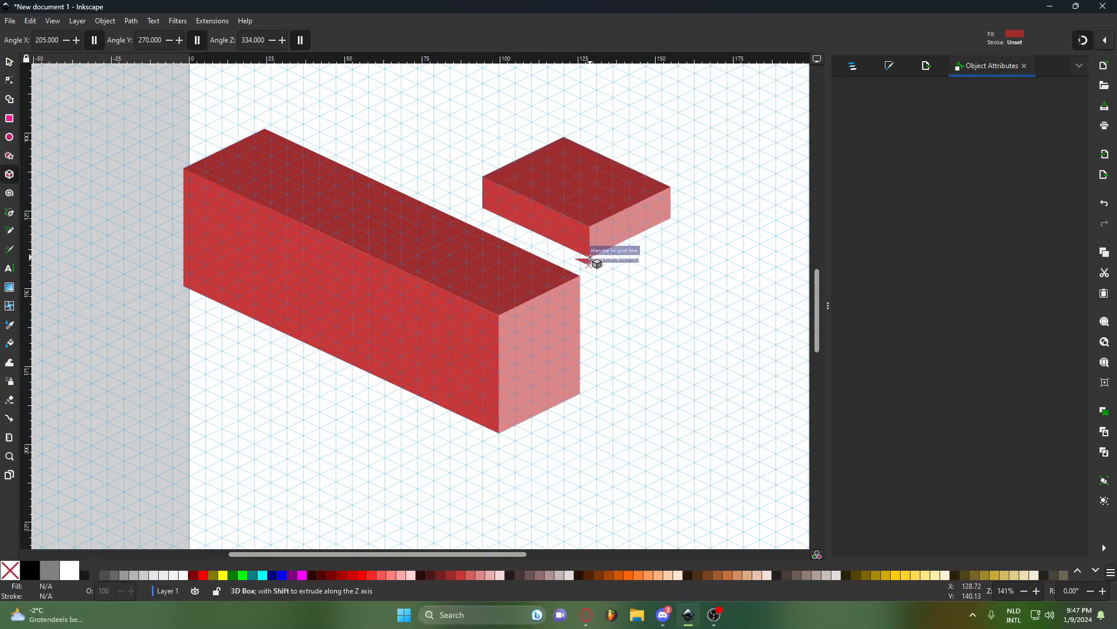
{"action": "key", "text": "ctrl+z"}
Select only the box's long front face with the Node tool and fill it with purple.
{"action": "left_click", "coordinate": [10, 81]}
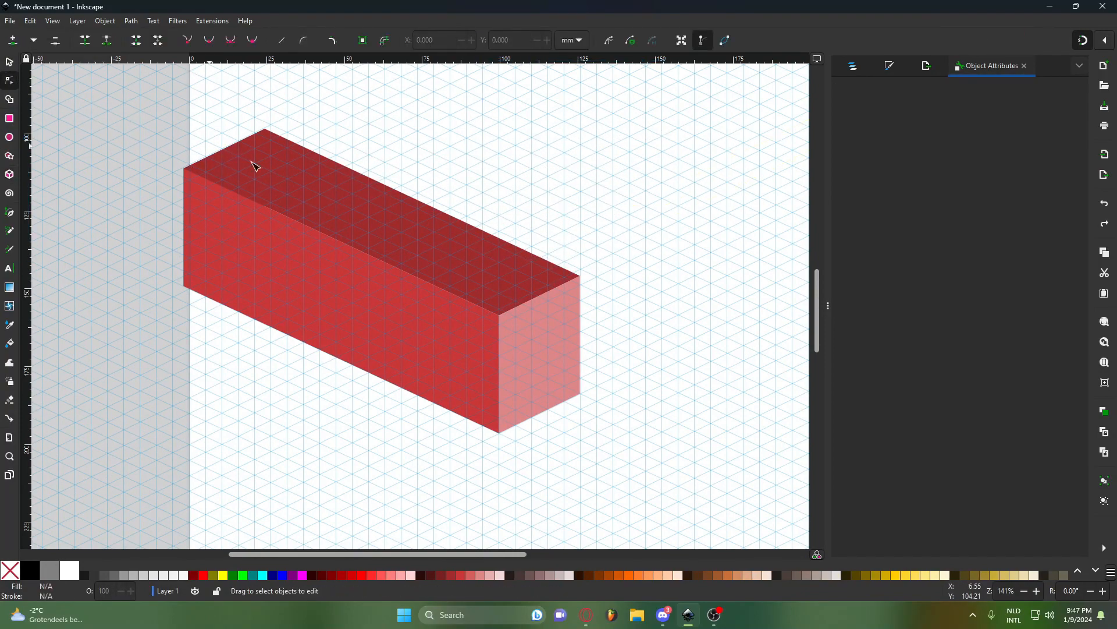
{"action": "left_click", "coordinate": [307, 262]}
{"action": "left_click", "coordinate": [518, 349]}
{"action": "left_click", "coordinate": [436, 336]}
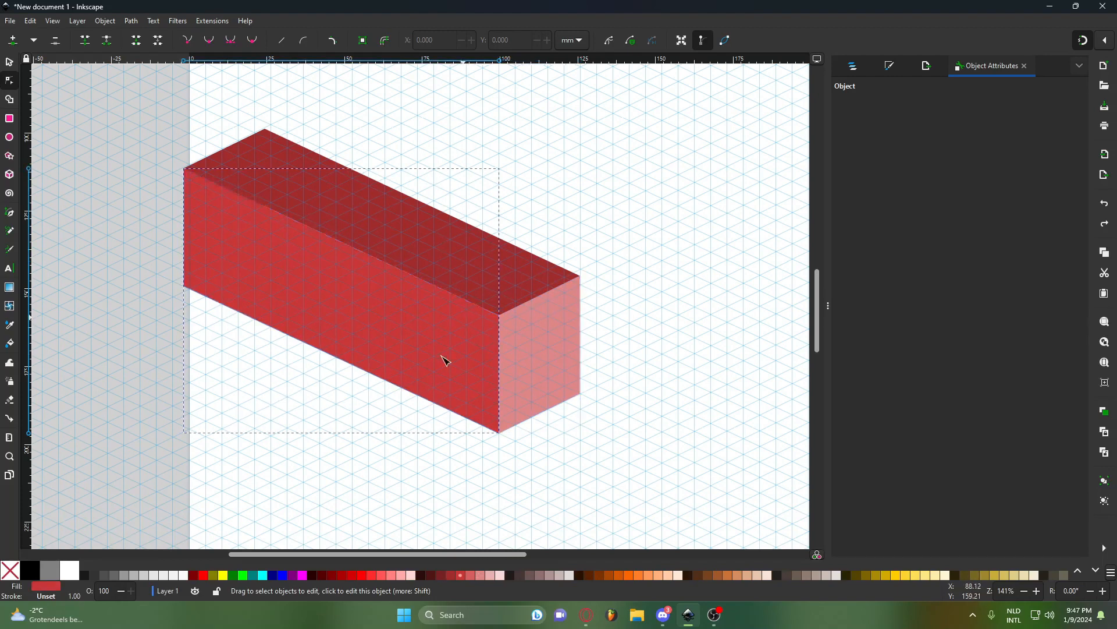
{"action": "left_click", "coordinate": [293, 575]}
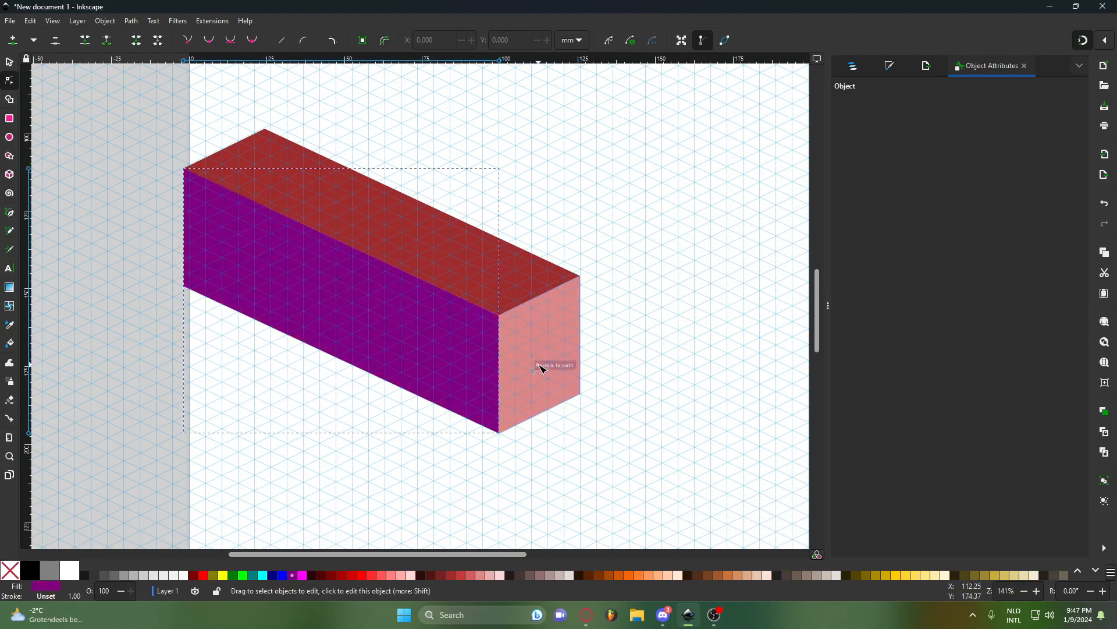
Fill the box's right end face with magenta and its top face with navy blue, and deselect.
{"action": "left_click", "coordinate": [547, 365]}
{"action": "left_click", "coordinate": [302, 575]}
{"action": "left_click", "coordinate": [483, 271]}
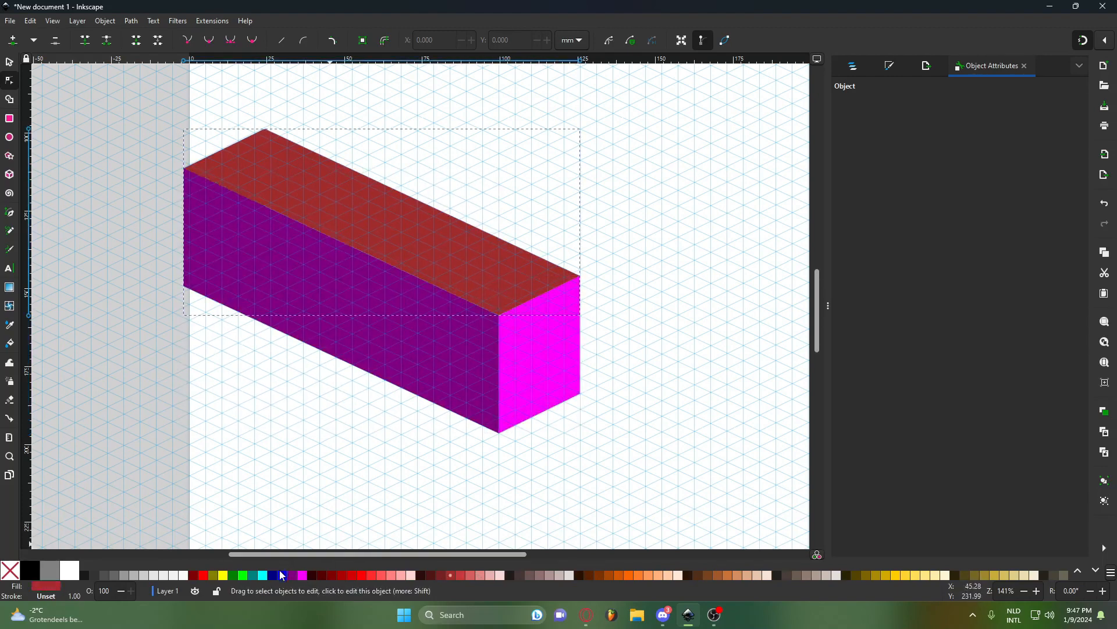
{"action": "left_click", "coordinate": [282, 575]}
{"action": "key", "text": "Escape"}
{"action": "scroll", "coordinate": [391, 277], "scroll_direction": "down", "scroll_amount": 1}
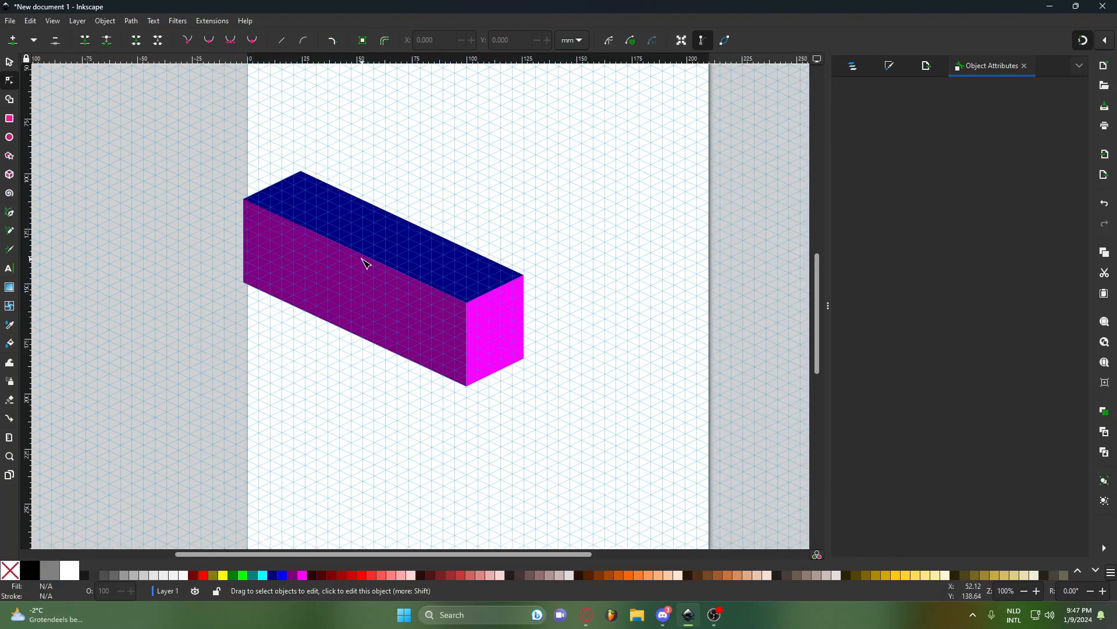
Draw a grid-snapped Pencil path below the box: a vertical segment about 20 mm long, continued diagonally down to the right.
{"action": "scroll", "coordinate": [318, 259], "scroll_direction": "up", "scroll_amount": 3}
{"action": "left_click", "coordinate": [9, 231]}
{"action": "scroll", "coordinate": [516, 235], "scroll_direction": "down", "scroll_amount": 4}
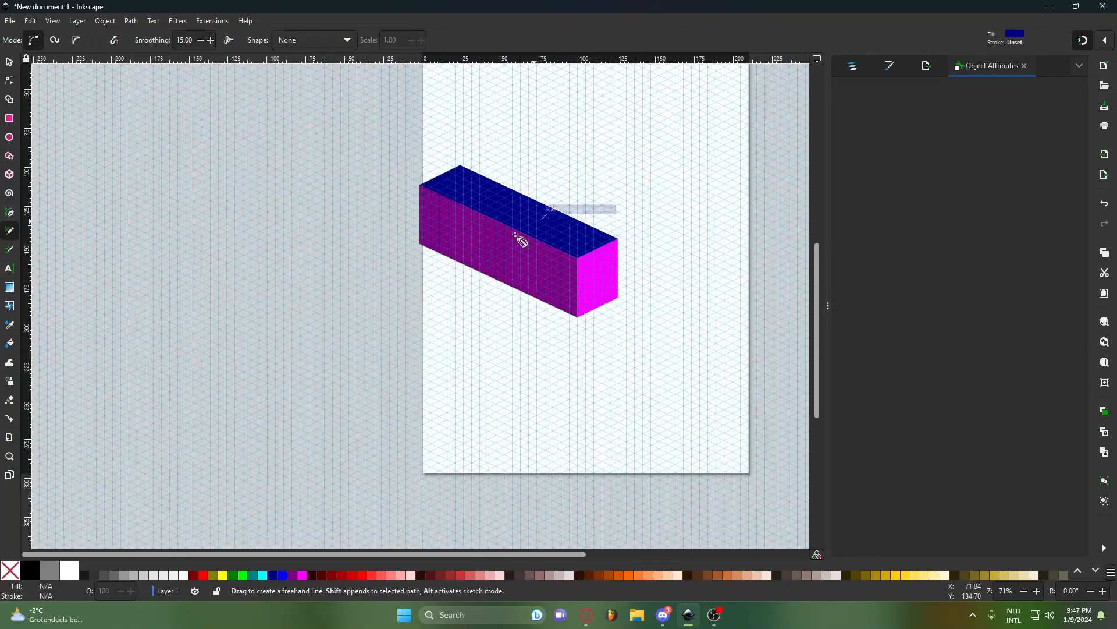
{"action": "scroll", "coordinate": [606, 291], "scroll_direction": "up", "scroll_amount": 4}
{"action": "scroll", "coordinate": [561, 439], "scroll_direction": "down", "scroll_amount": 2}
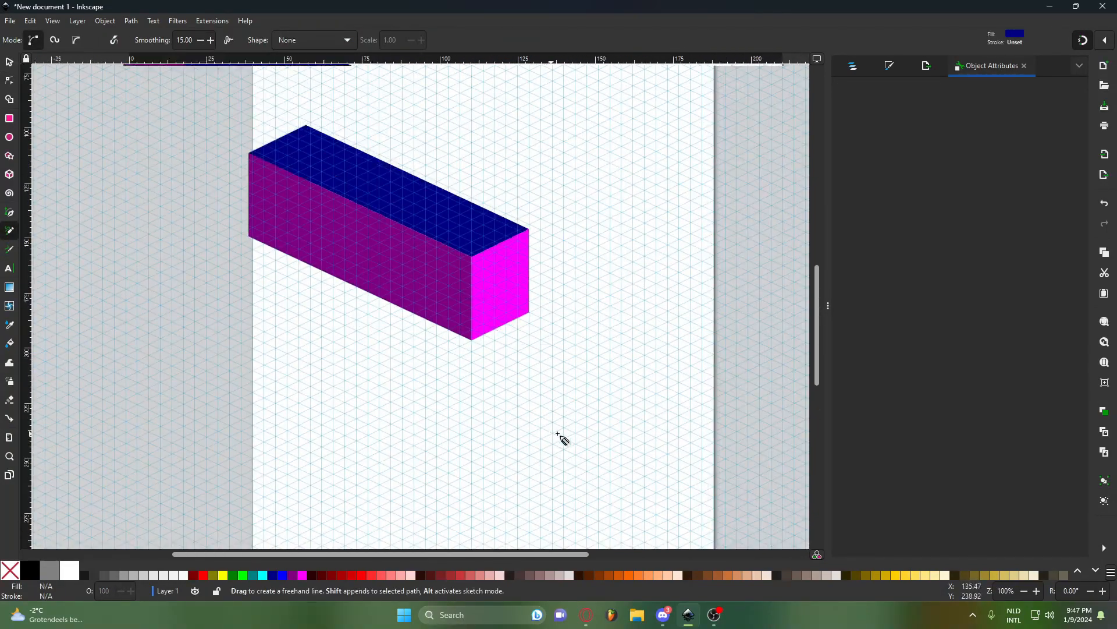
{"action": "scroll", "coordinate": [506, 394], "scroll_direction": "up", "scroll_amount": 4}
{"action": "left_click_drag", "start_coordinate": [430, 297], "coordinate": [431, 473]}
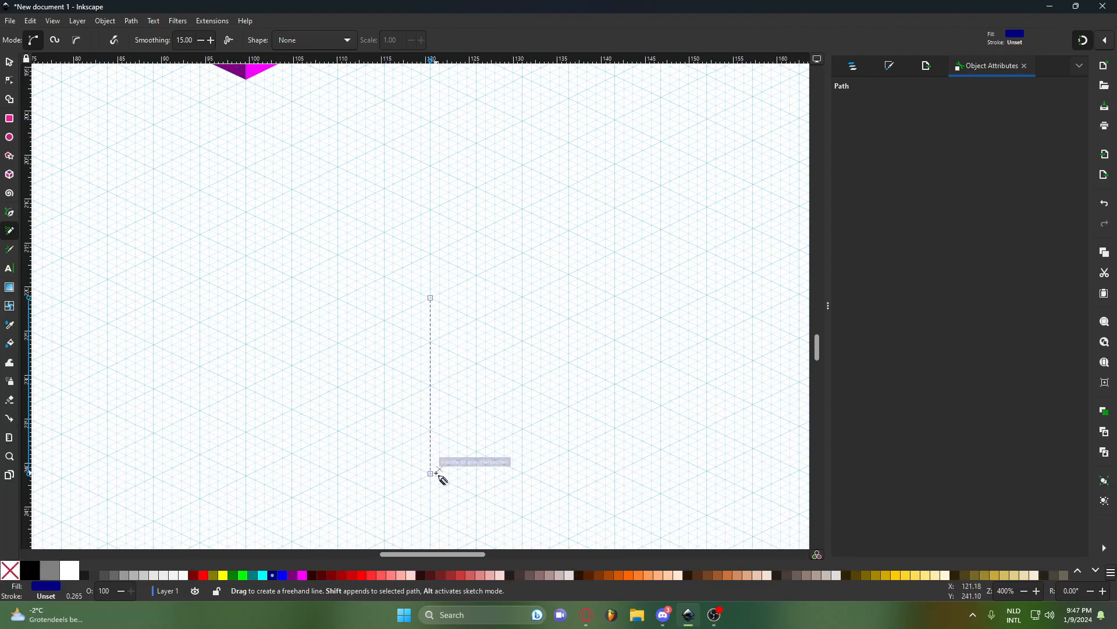
{"action": "scroll", "coordinate": [424, 499], "scroll_direction": "up", "scroll_amount": 2}
{"action": "scroll", "coordinate": [424, 464], "scroll_direction": "down", "scroll_amount": 3}
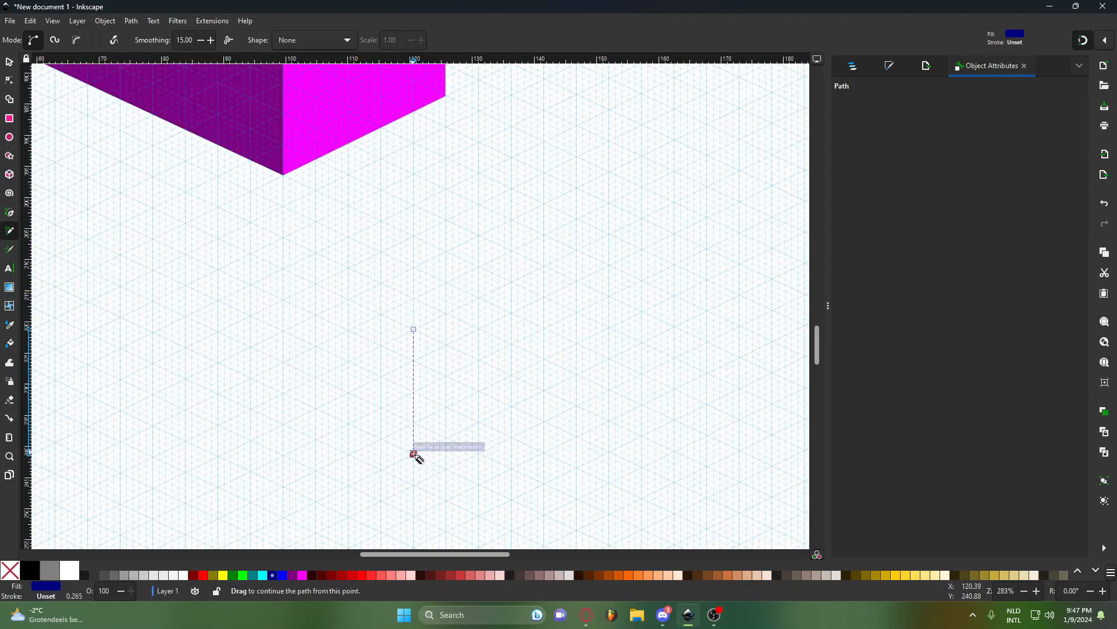
{"action": "left_click_drag", "start_coordinate": [415, 454], "coordinate": [507, 497]}
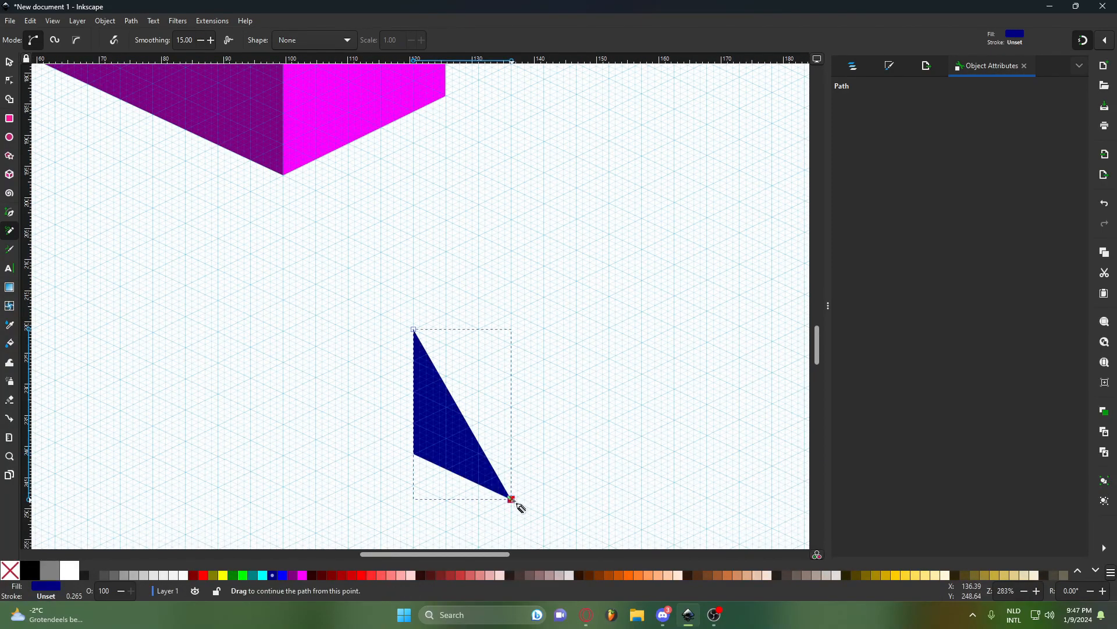
{"action": "scroll", "coordinate": [523, 499], "scroll_direction": "up", "scroll_amount": 1}
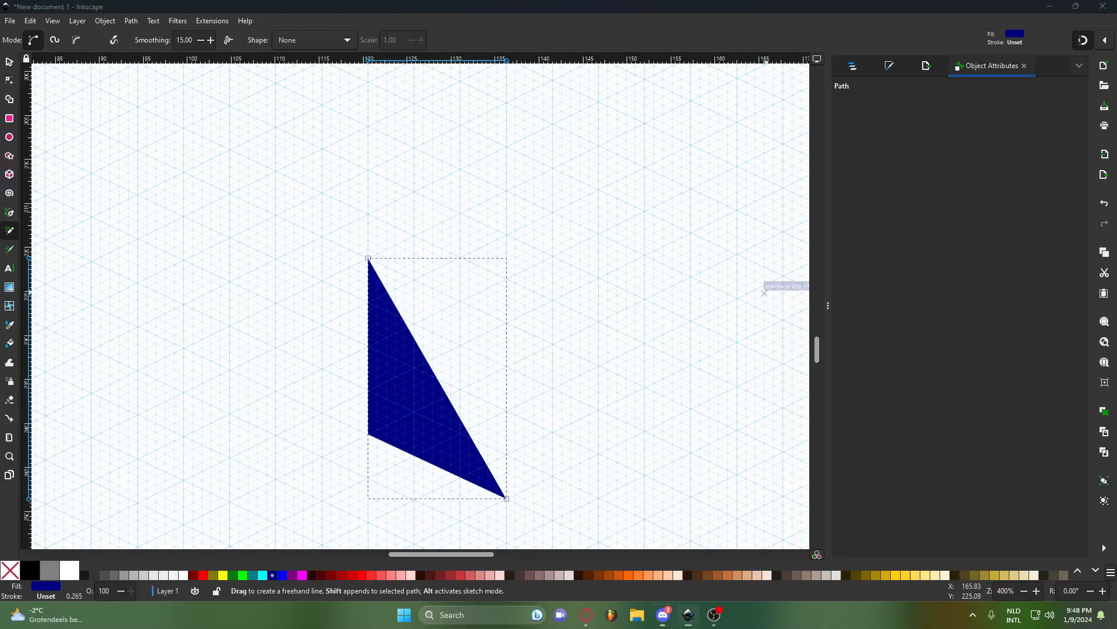
Reshape the path with the Node tool into a narrow upright triangle about 5.2 mm wide and 25 mm high, snapping its nodes to the grid.
{"action": "scroll", "coordinate": [524, 255], "scroll_direction": "down", "scroll_amount": 6}
{"action": "scroll", "coordinate": [451, 219], "scroll_direction": "up", "scroll_amount": 4}
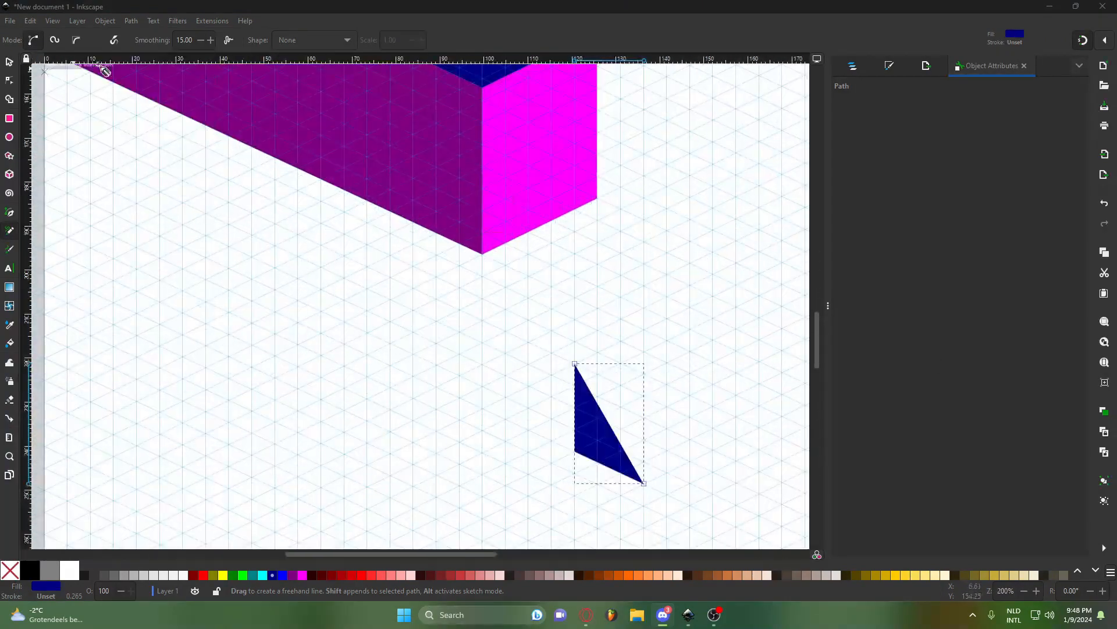
{"action": "key", "text": "n"}
{"action": "scroll", "coordinate": [617, 433], "scroll_direction": "up", "scroll_amount": 2}
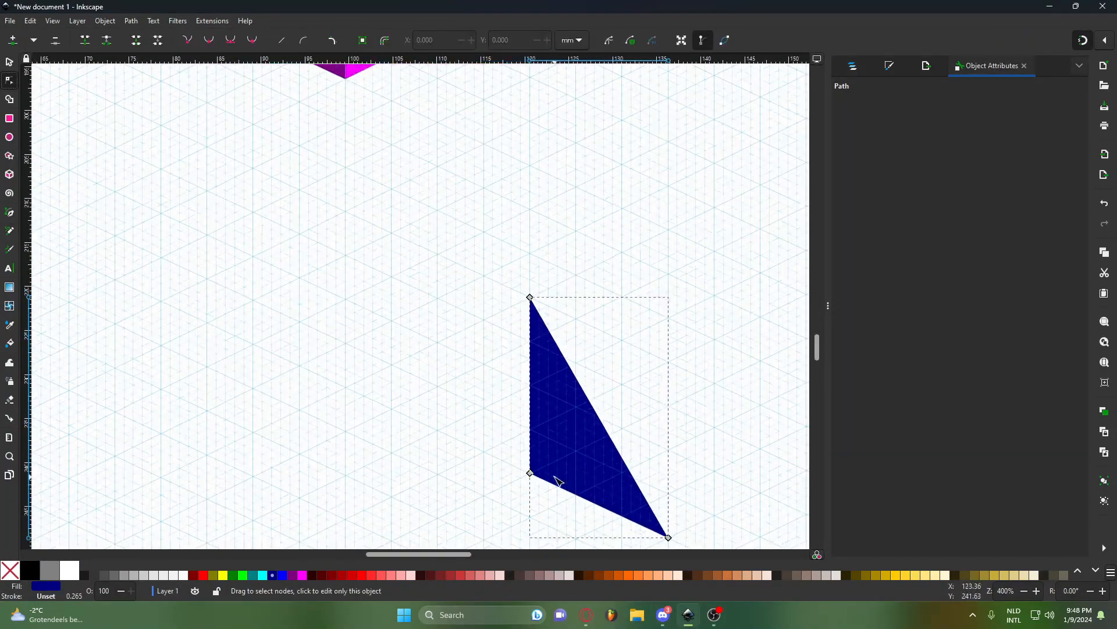
{"action": "left_click_drag", "start_coordinate": [530, 471], "coordinate": [487, 330]}
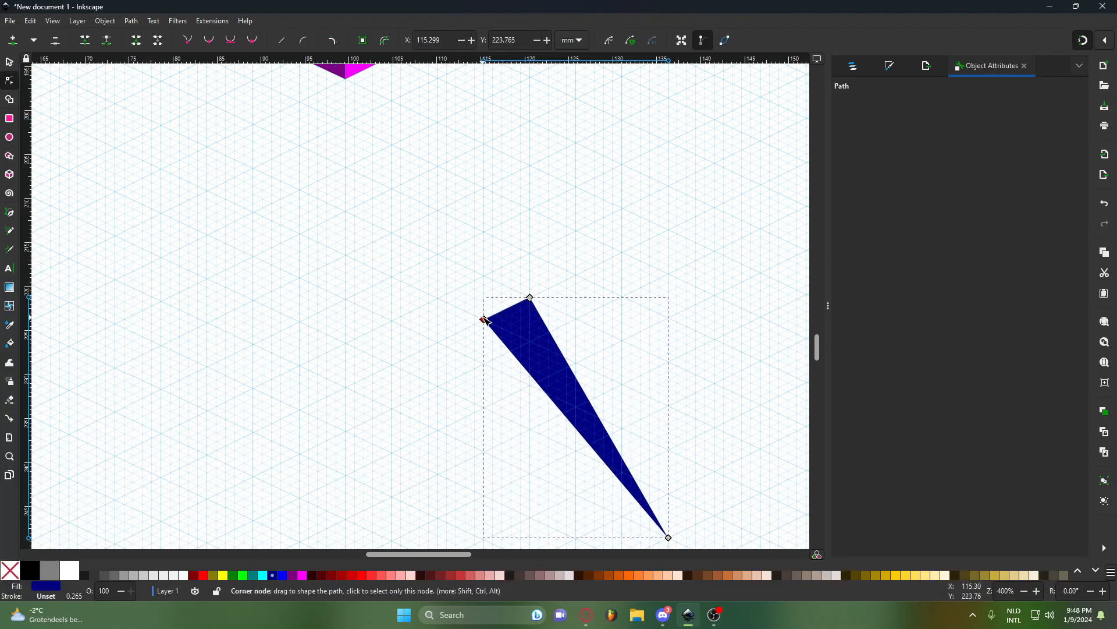
{"action": "scroll", "coordinate": [517, 347], "scroll_direction": "down", "scroll_amount": 1}
{"action": "left_click_drag", "start_coordinate": [626, 482], "coordinate": [496, 483]}
{"action": "left_click_drag", "start_coordinate": [529, 314], "coordinate": [529, 344]}
{"action": "scroll", "coordinate": [391, 422], "scroll_direction": "up", "scroll_amount": 3}
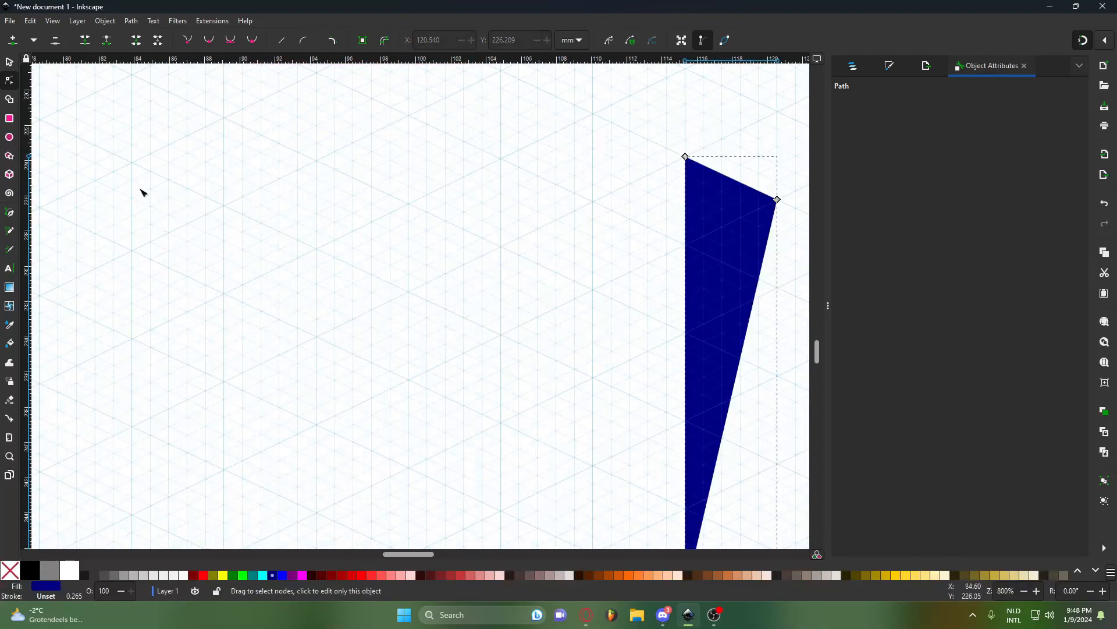
{"action": "scroll", "coordinate": [532, 335], "scroll_direction": "down", "scroll_amount": 1}
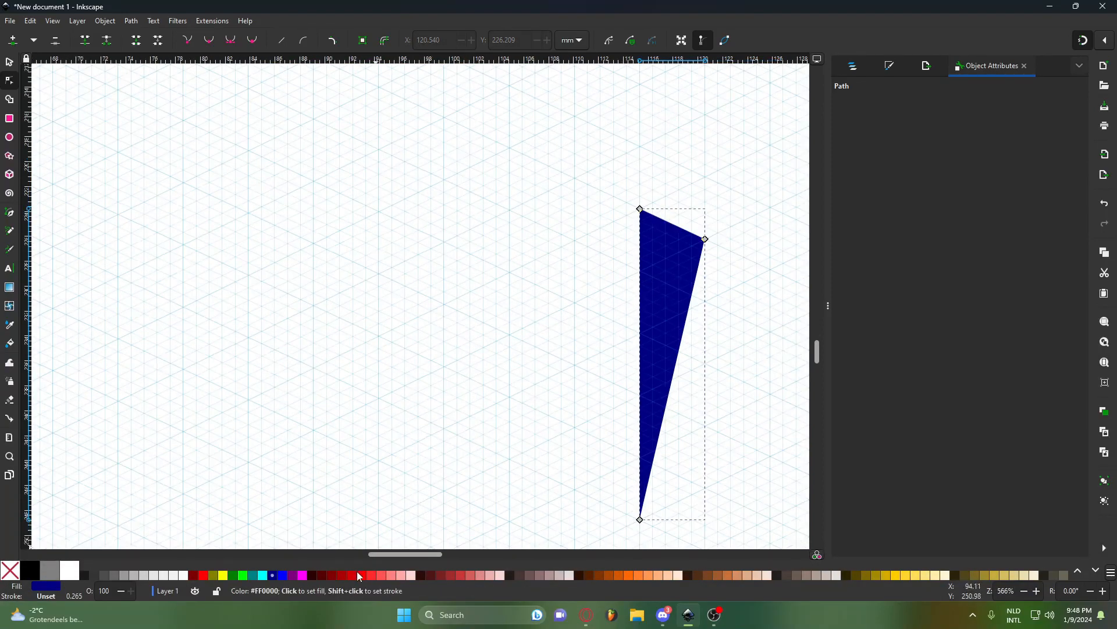
Fill the narrow triangle with dark red #AA0000 and deselect it.
{"action": "left_click", "coordinate": [324, 577]}
{"action": "left_click", "coordinate": [344, 575]}
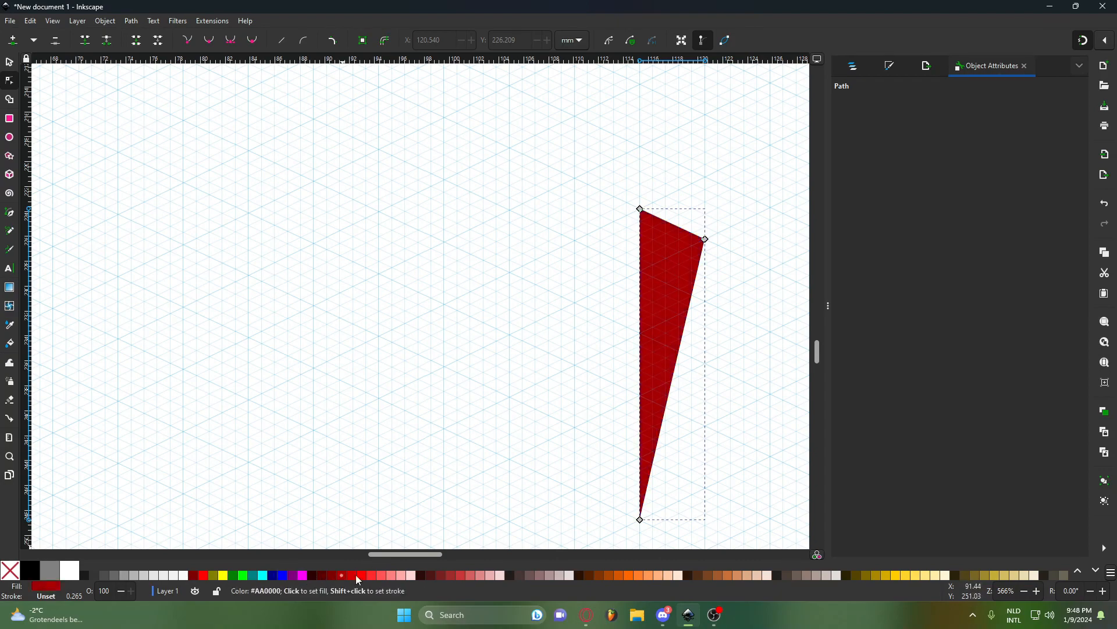
{"action": "left_click", "coordinate": [111, 208]}
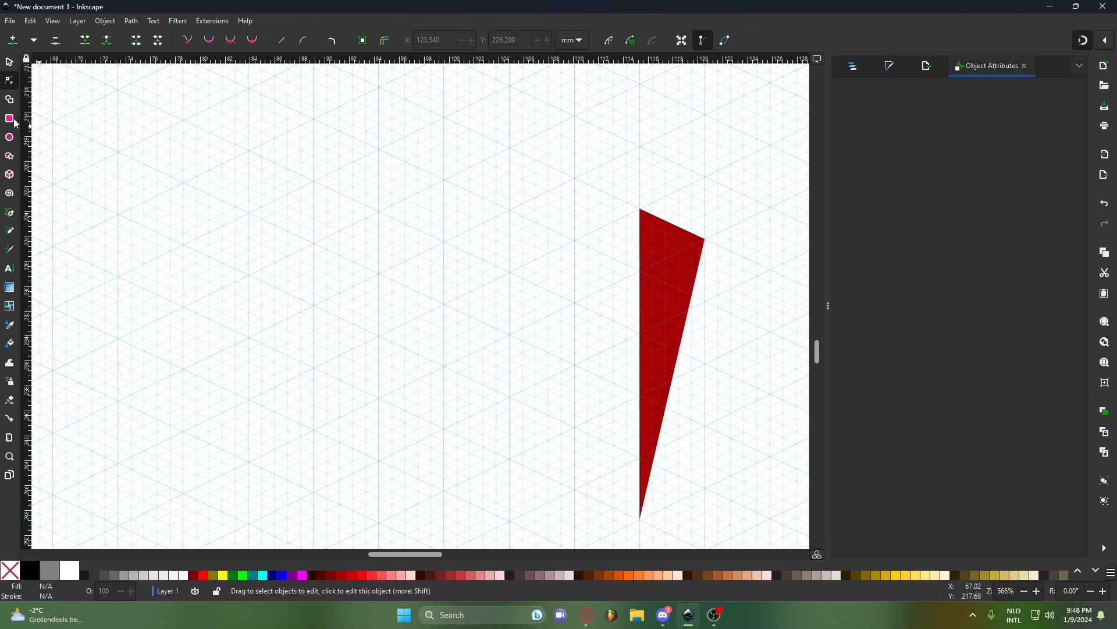
Draw a dark red ellipse to the left of the triangle with radii of about 20.4 and 11 mm.
{"action": "left_click", "coordinate": [5, 64]}
{"action": "scroll", "coordinate": [396, 232], "scroll_direction": "down", "scroll_amount": 3}
{"action": "scroll", "coordinate": [122, 236], "scroll_direction": "up", "scroll_amount": 1}
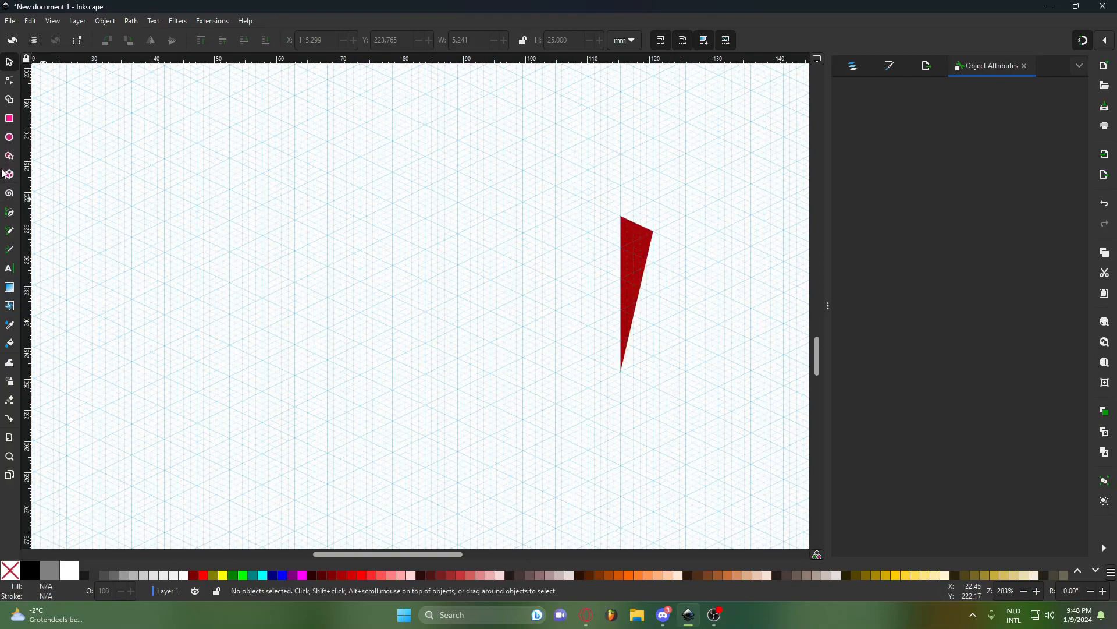
{"action": "left_click", "coordinate": [9, 138]}
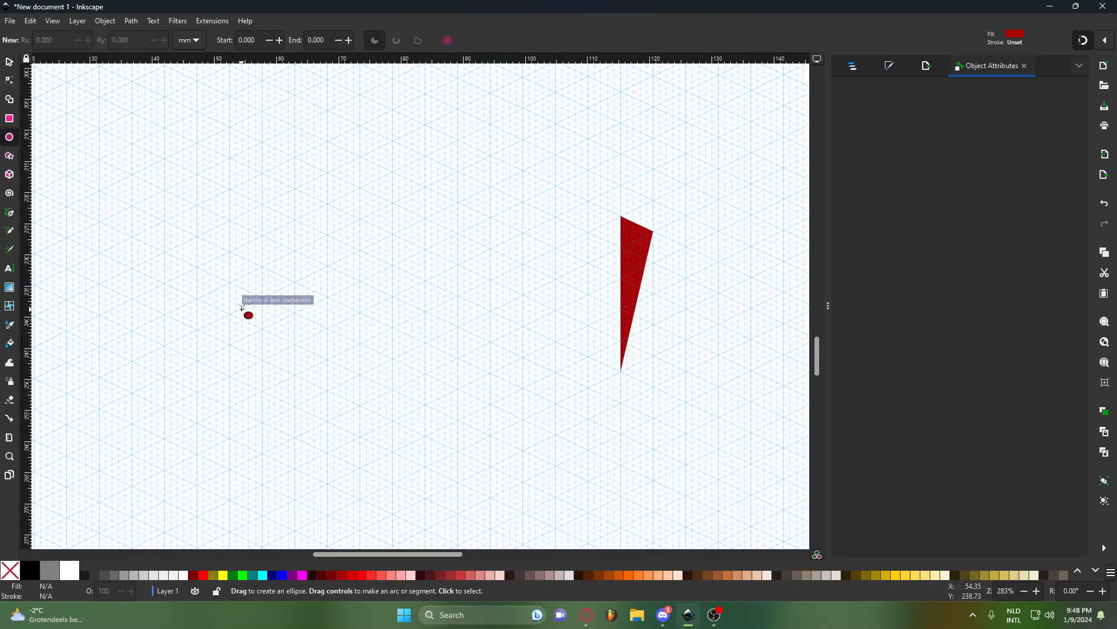
{"action": "left_click_drag", "start_coordinate": [245, 311], "coordinate": [498, 446]}
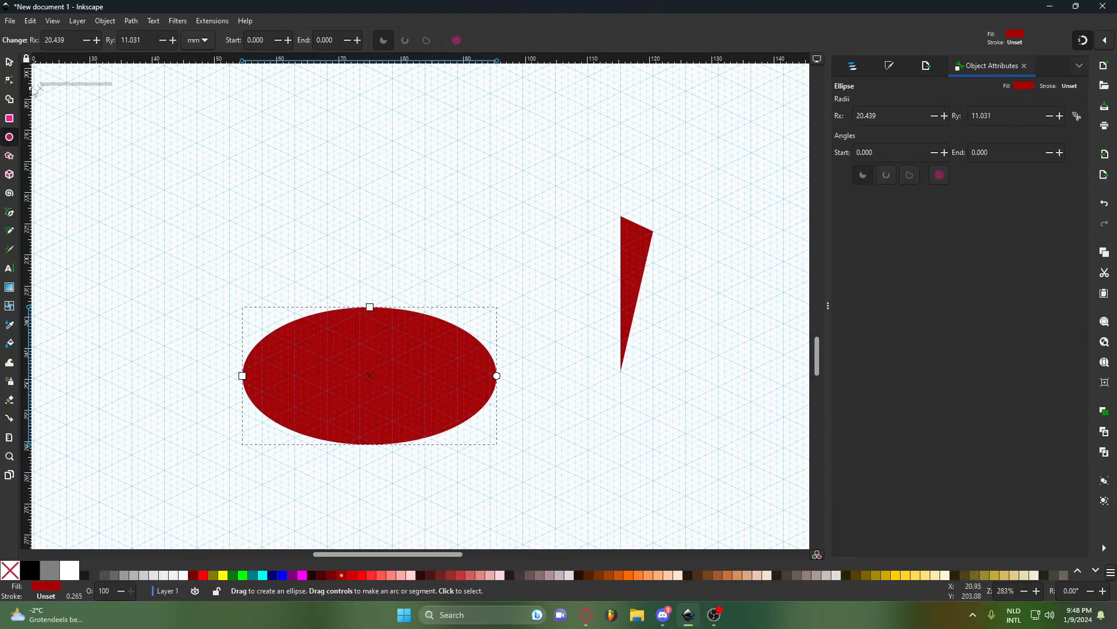
Draw a rectangle about 40.9 by 42.9 mm rising from the ellipse's horizontal midline, matching its width, and deselect it.
{"action": "left_click", "coordinate": [9, 118]}
{"action": "left_click", "coordinate": [213, 313]}
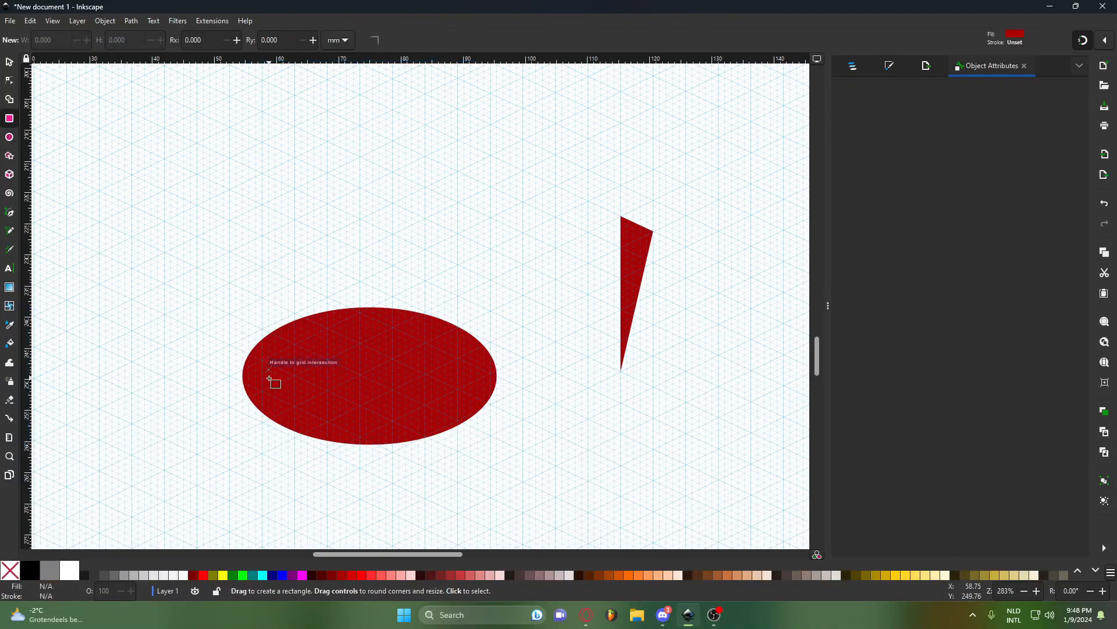
{"action": "left_click_drag", "start_coordinate": [256, 375], "coordinate": [498, 108]}
{"action": "scroll", "coordinate": [523, 189], "scroll_direction": "up", "scroll_amount": 4}
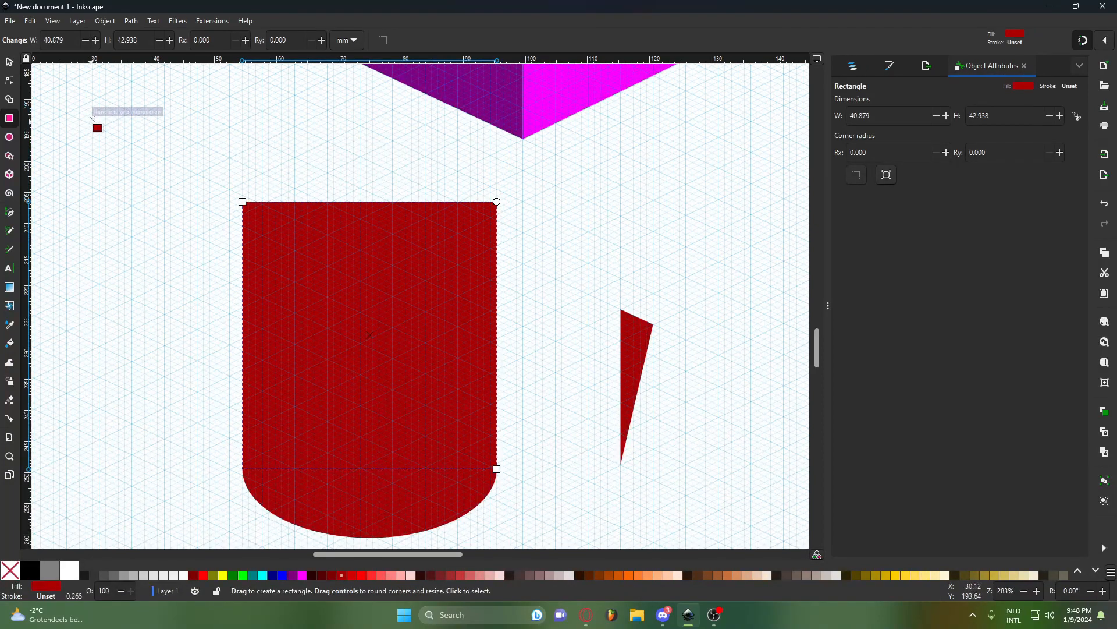
{"action": "key", "text": "Escape"}
Place a copy of the ellipse over the rectangle's top edge, aligned to its sides at X 54.505, Y 195.447 mm.
{"action": "left_click", "coordinate": [9, 62]}
{"action": "left_click", "coordinate": [354, 490]}
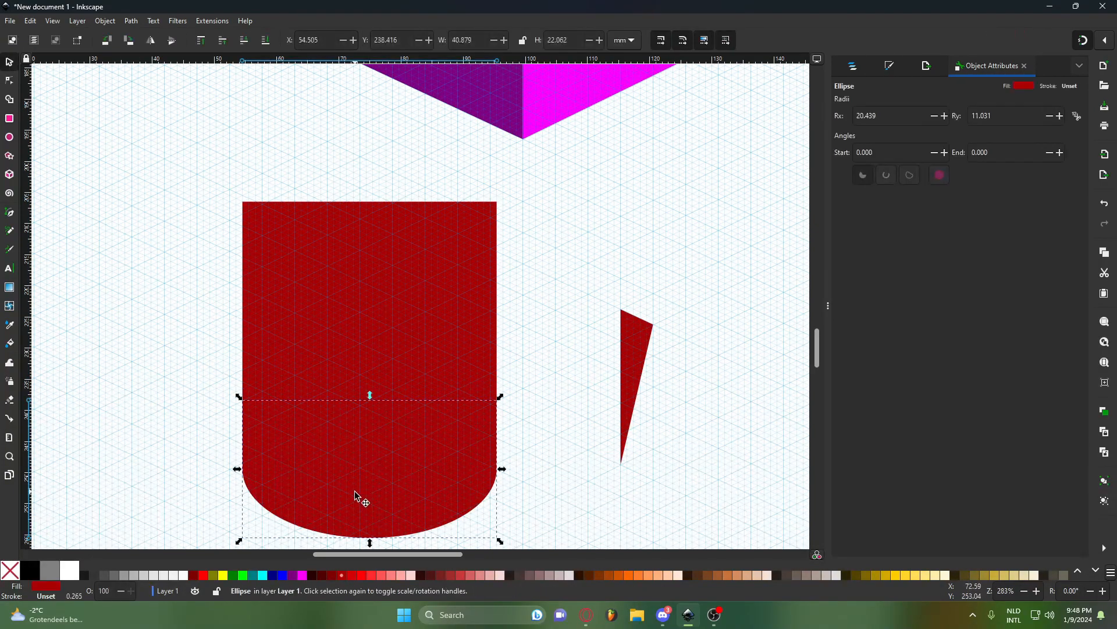
{"action": "left_click_drag", "start_coordinate": [355, 491], "coordinate": [362, 236]}
{"action": "scroll", "coordinate": [477, 190], "scroll_direction": "up", "scroll_amount": 5}
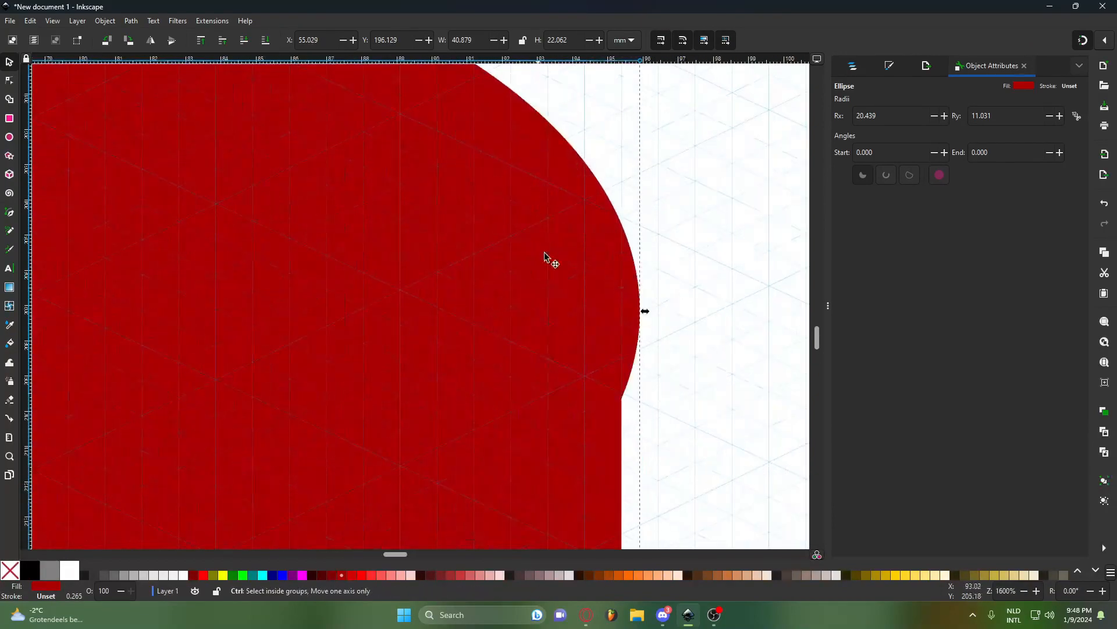
{"action": "mouse_move", "coordinate": [548, 257]}
{"action": "left_mouse_down"}
{"action": "mouse_move", "coordinate": [529, 266]}
{"action": "mouse_move", "coordinate": [526, 252]}
{"action": "left_mouse_up"}
{"action": "left_click", "coordinate": [739, 274]}
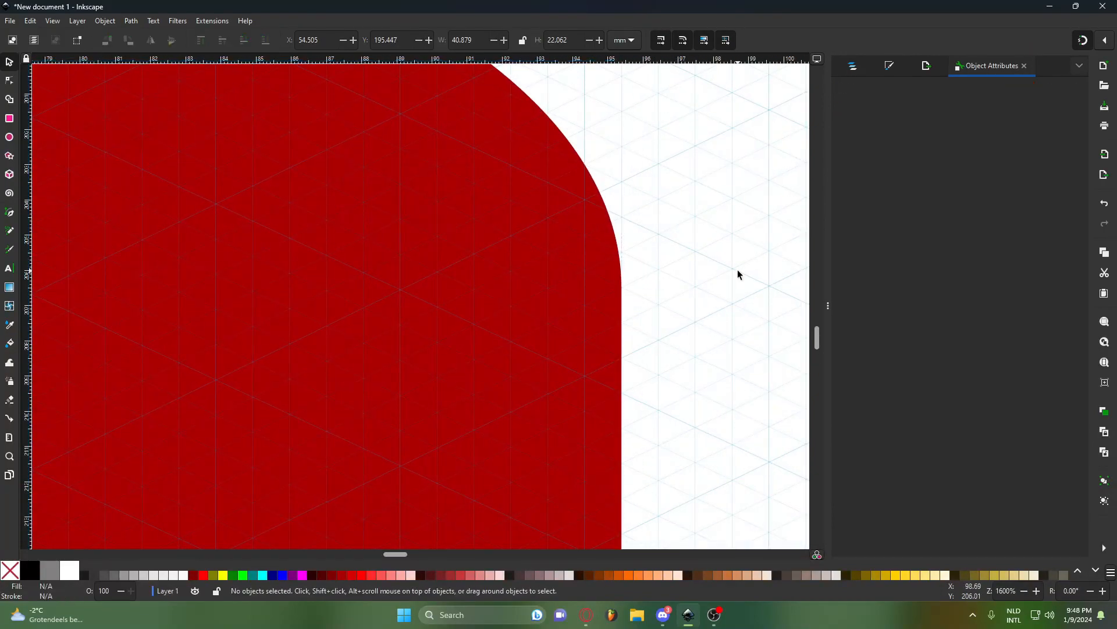
Fill the upper ellipse with a brighter red as the cylinder's top face, and deselect it.
{"action": "scroll", "coordinate": [640, 274], "scroll_direction": "down", "scroll_amount": 9}
{"action": "scroll", "coordinate": [652, 286], "scroll_direction": "up", "scroll_amount": 5}
{"action": "left_click", "coordinate": [343, 214]}
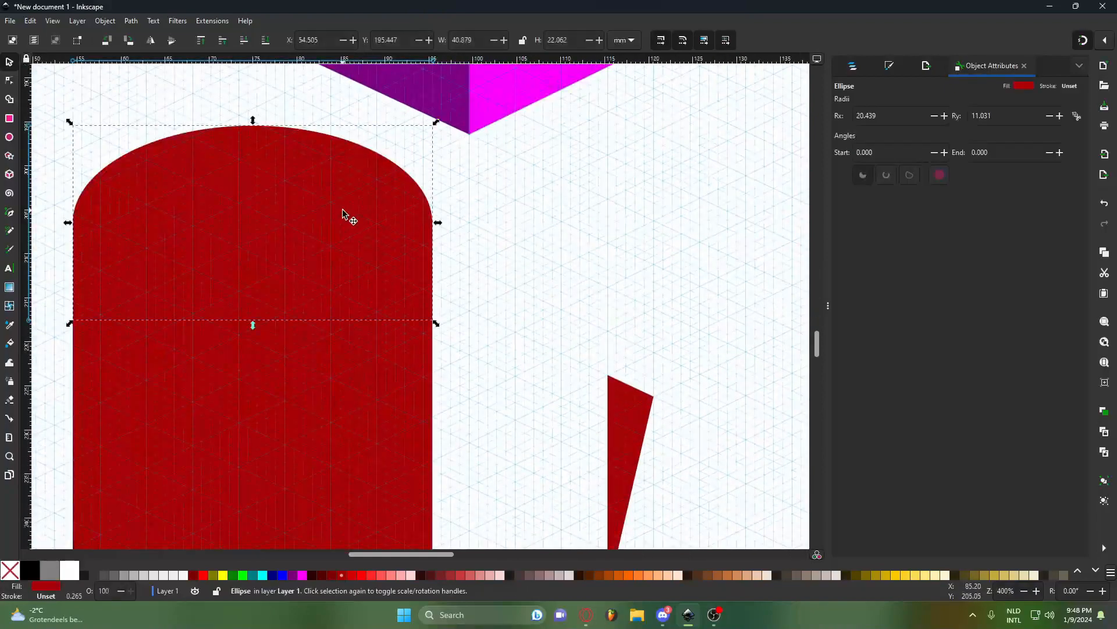
{"action": "left_click", "coordinate": [352, 578]}
{"action": "scroll", "coordinate": [486, 391], "scroll_direction": "down", "scroll_amount": 3}
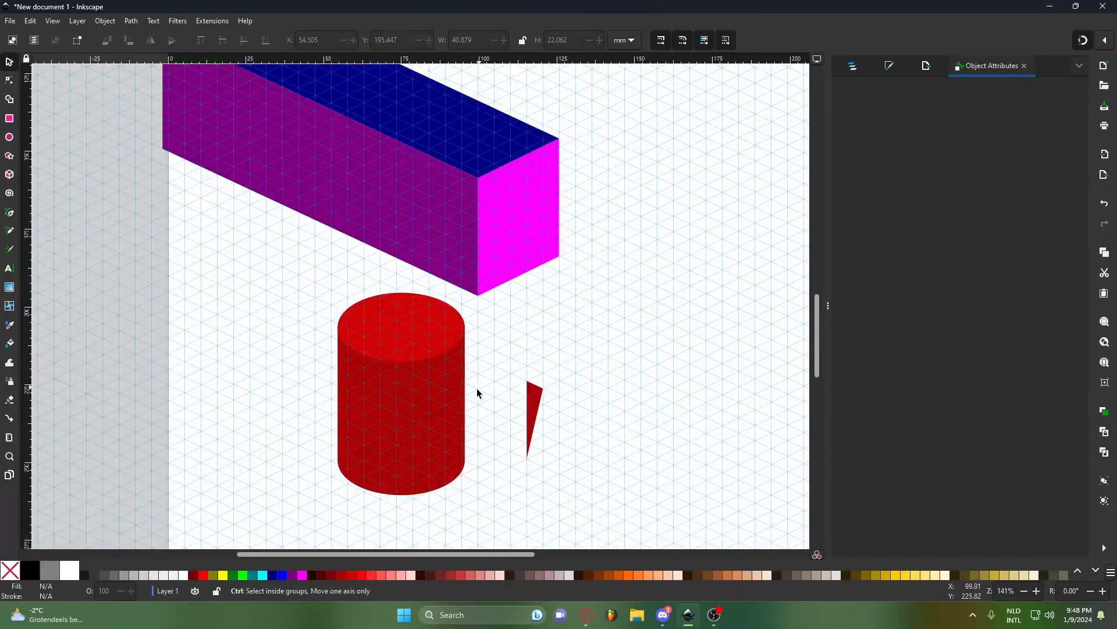
{"action": "scroll", "coordinate": [431, 476], "scroll_direction": "up", "scroll_amount": 1}
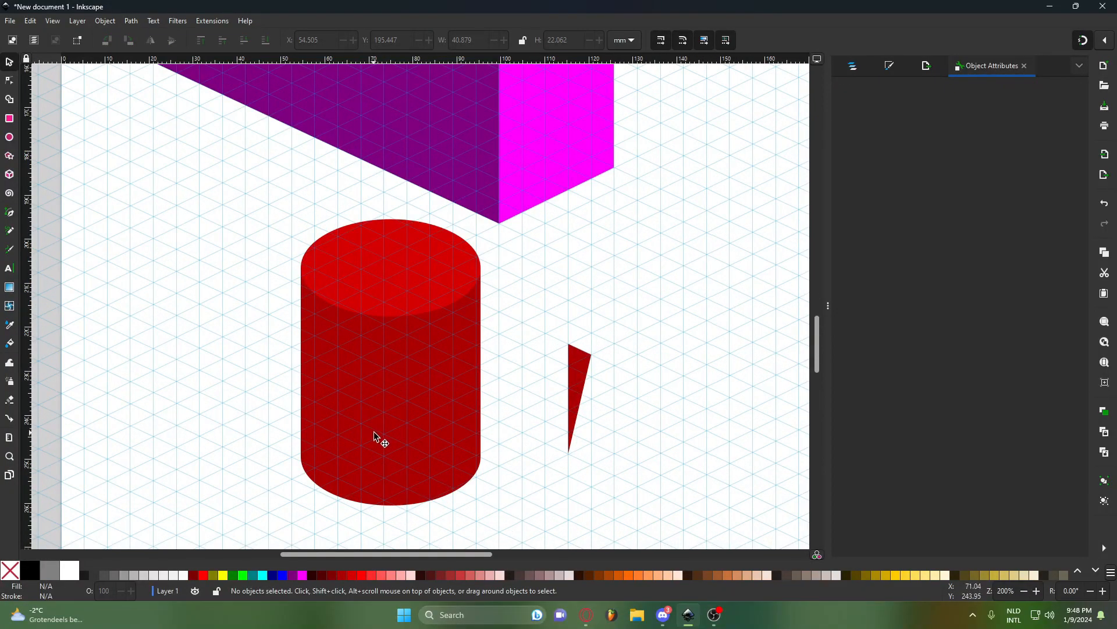
{"action": "scroll", "coordinate": [446, 489], "scroll_direction": "up", "scroll_amount": 4}
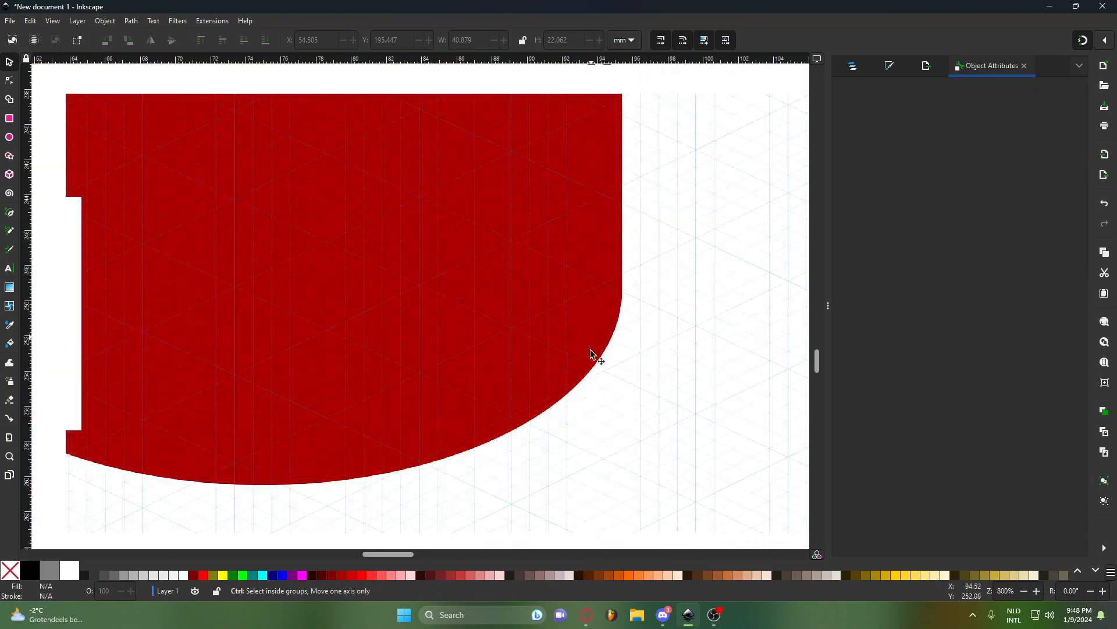
{"action": "scroll", "coordinate": [591, 354], "scroll_direction": "down", "scroll_amount": 5}
{"action": "scroll", "coordinate": [401, 329], "scroll_direction": "down", "scroll_amount": 1}
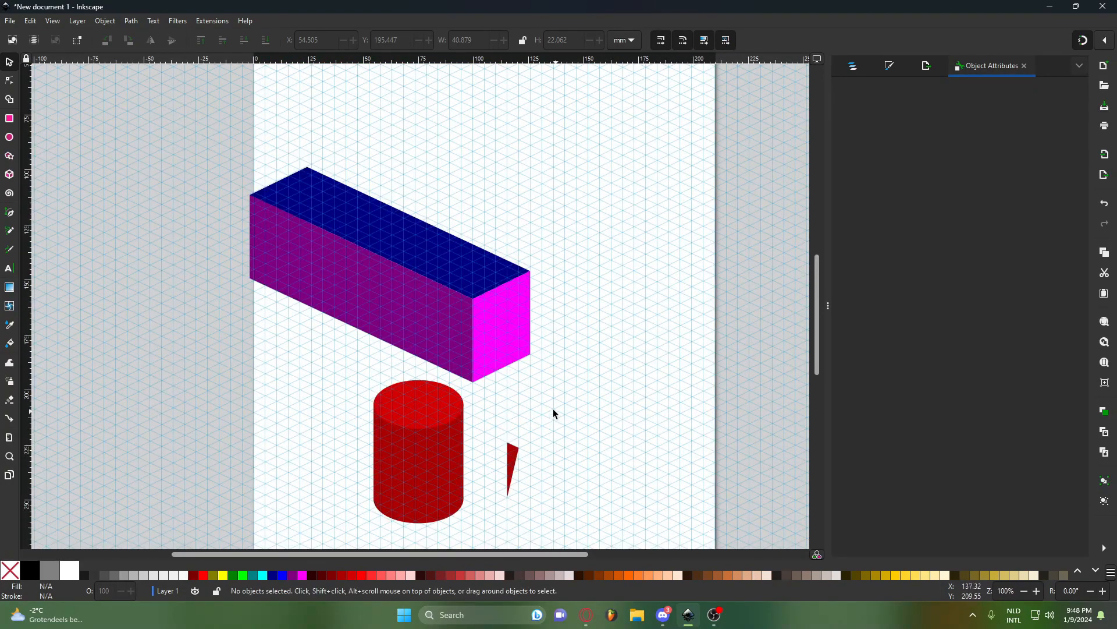
{"action": "scroll", "coordinate": [556, 419], "scroll_direction": "down", "scroll_amount": 2}
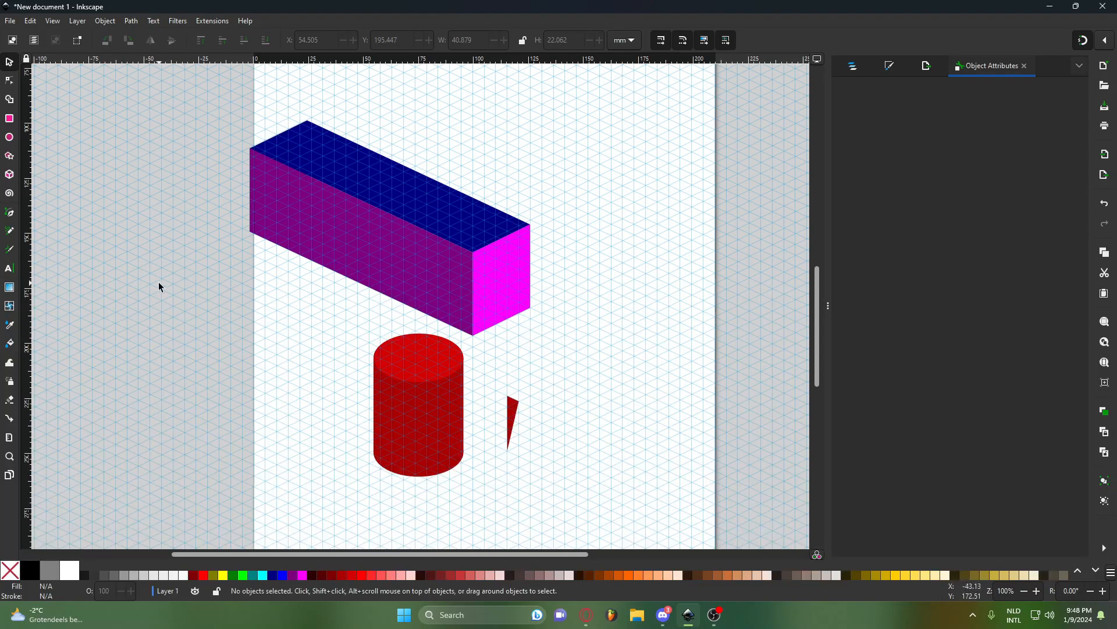
{"action": "left_click", "coordinate": [12, 269]}
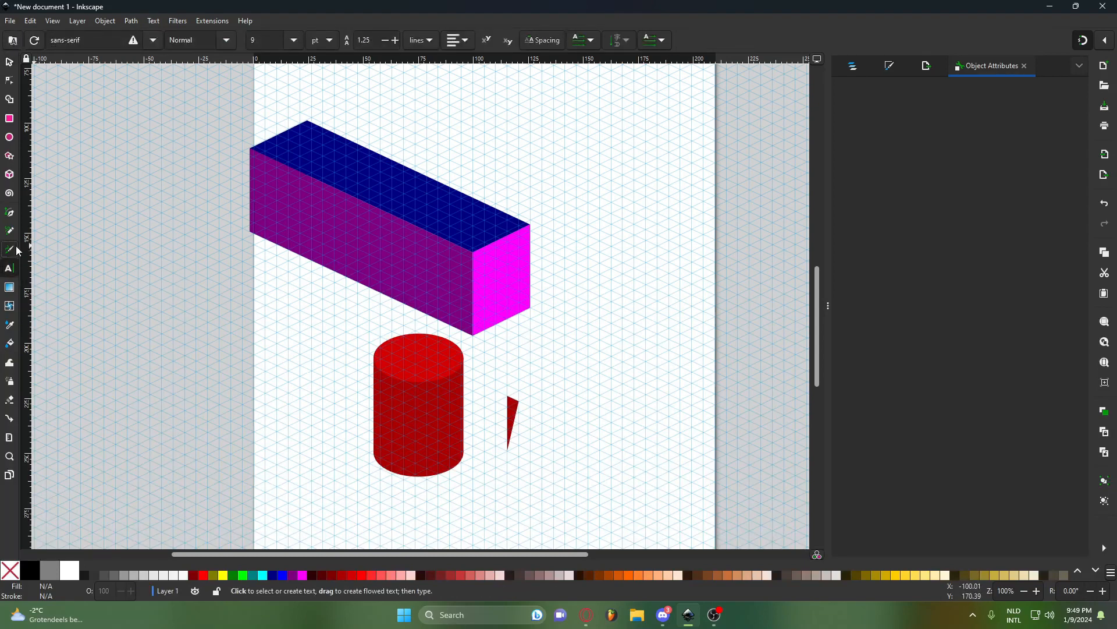
{"action": "left_click", "coordinate": [10, 249]}
{"action": "left_click", "coordinate": [9, 230]}
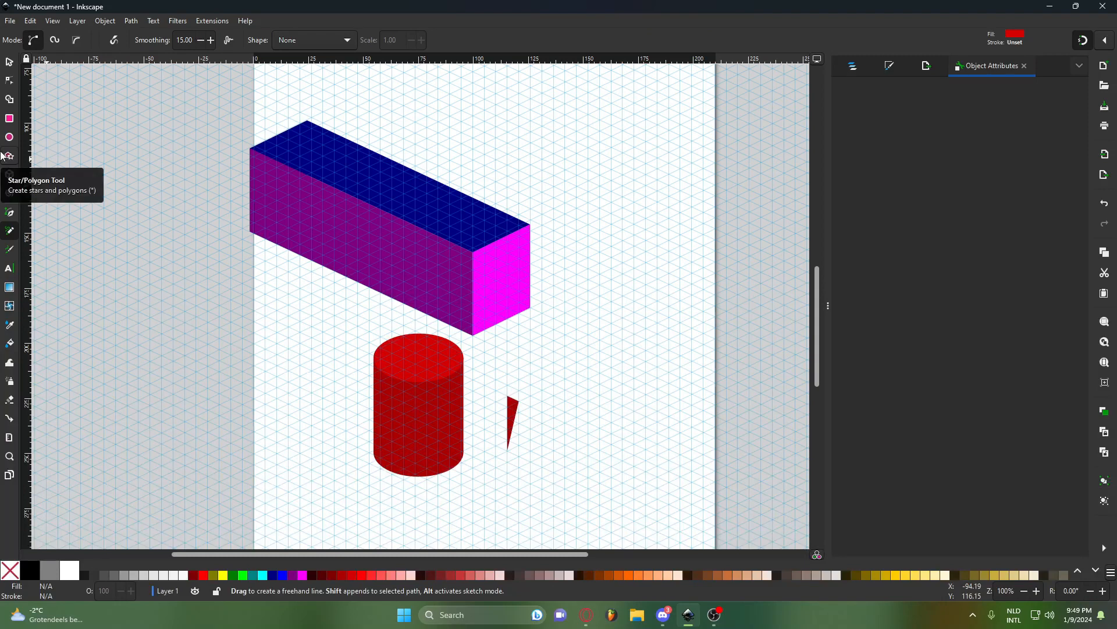
Cut a thin slice into the cylinder's top ellipse with the Node tool, ending its arc at -4.911, and undo the larger arc changes.
{"action": "left_click", "coordinate": [10, 62]}
{"action": "left_click", "coordinate": [10, 81]}
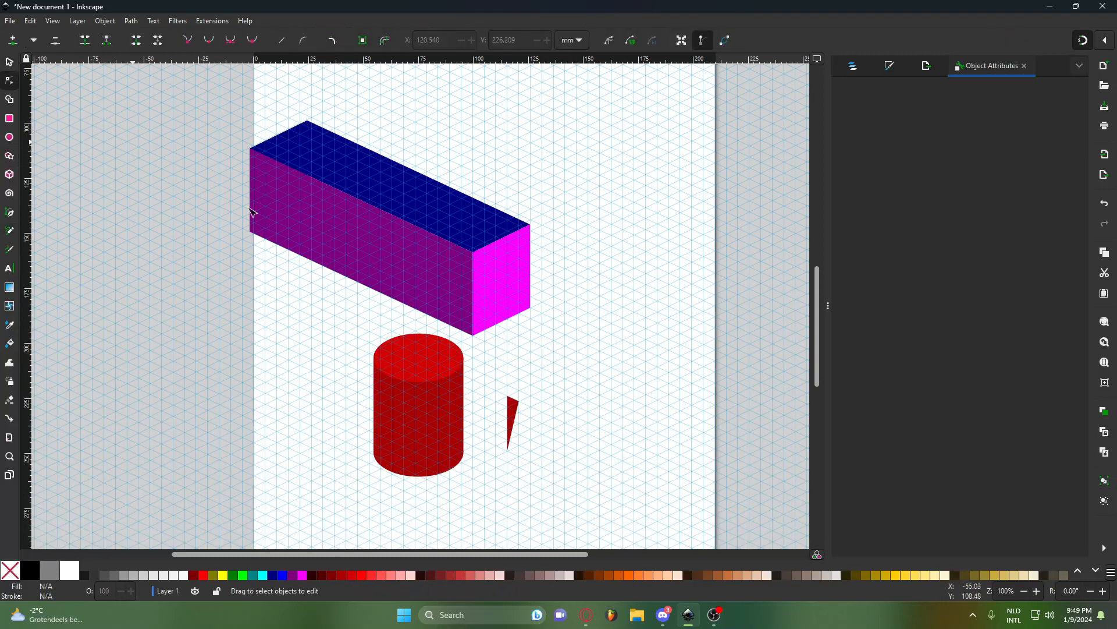
{"action": "left_click", "coordinate": [454, 362]}
{"action": "left_click_drag", "start_coordinate": [464, 357], "coordinate": [415, 326]}
{"action": "key", "text": "ctrl+z"}
{"action": "key", "text": "ctrl+z"}
{"action": "key", "text": "ctrl+z"}
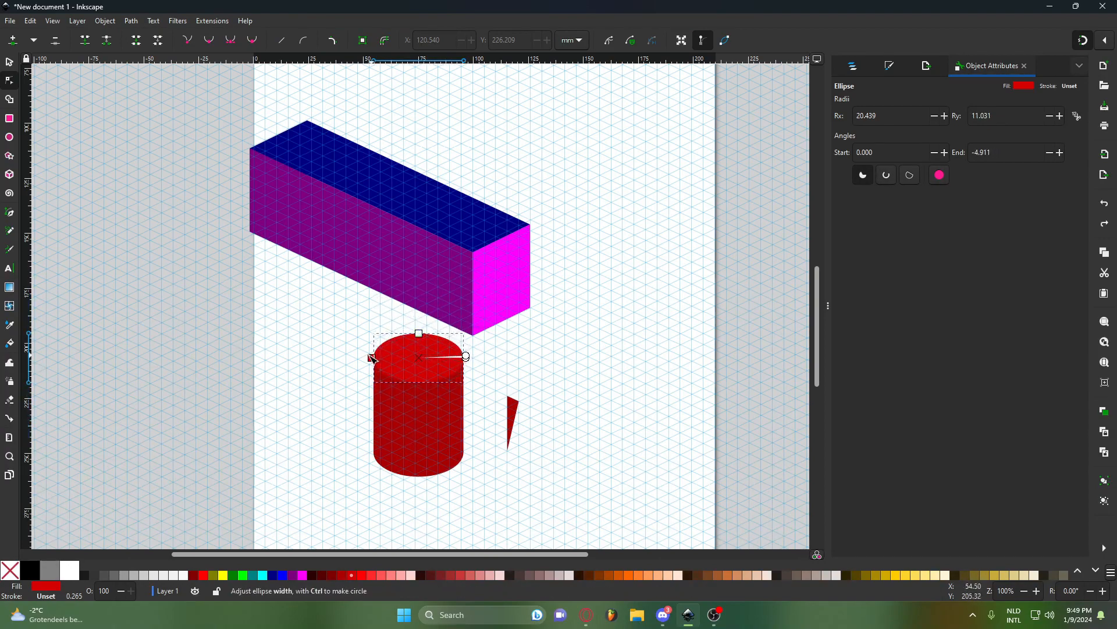
Try widening the cylinder's top ellipse to the left, undo it, and deselect the ellipse.
{"action": "left_click_drag", "start_coordinate": [374, 357], "coordinate": [299, 357]}
{"action": "key", "text": "ctrl+z"}
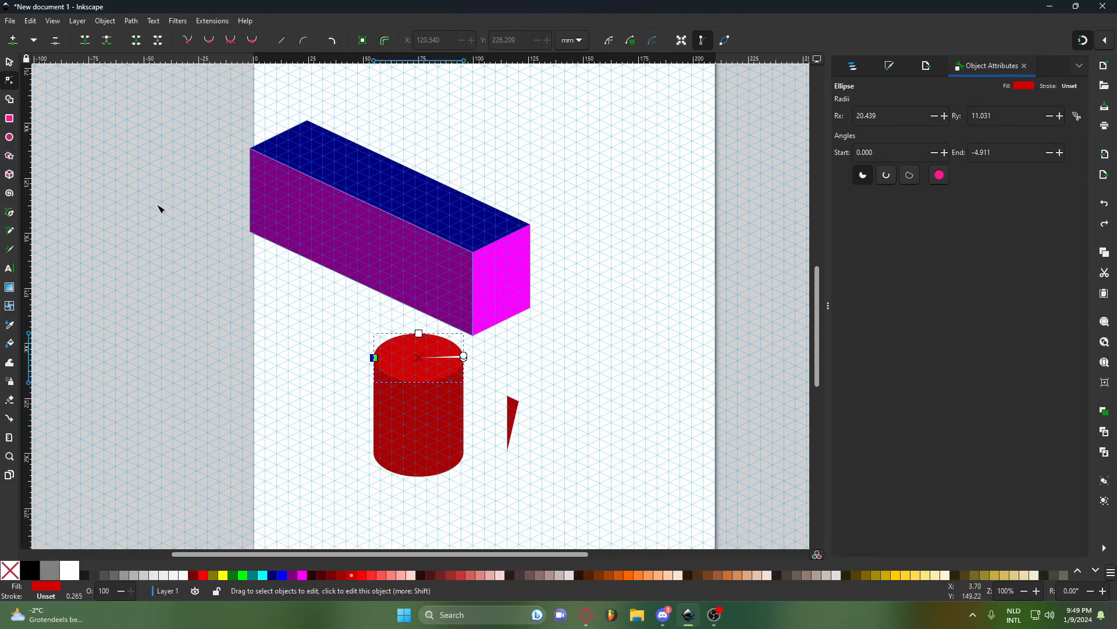
{"action": "left_click", "coordinate": [9, 63]}
{"action": "left_click", "coordinate": [425, 142]}
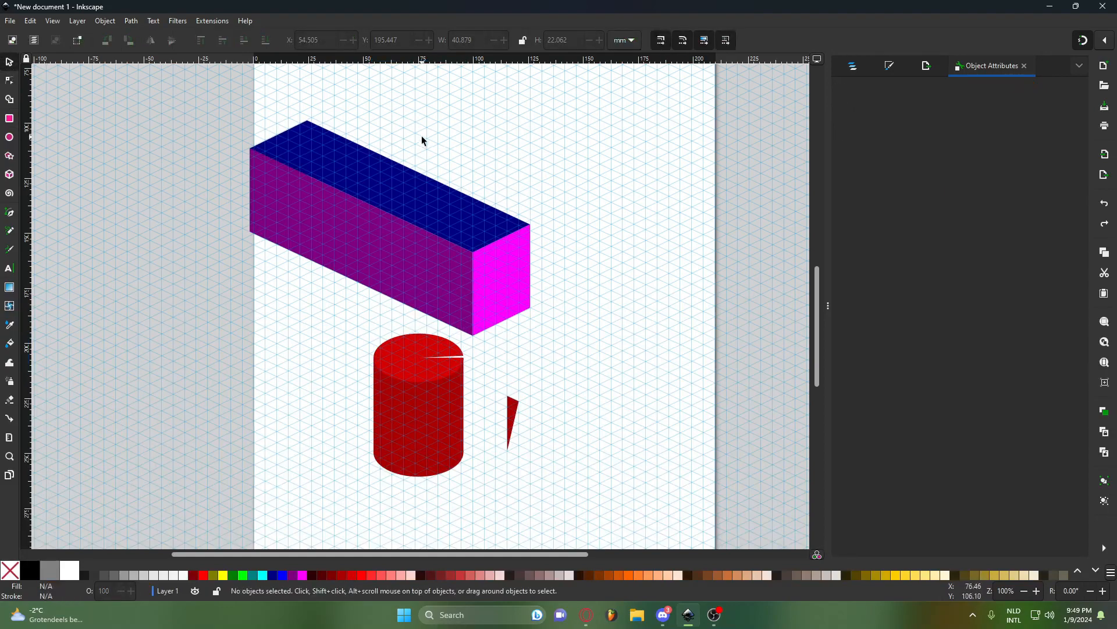
Open the export settings for the page.
{"action": "scroll", "coordinate": [423, 141], "scroll_direction": "up", "scroll_amount": 2}
{"action": "scroll", "coordinate": [382, 147], "scroll_direction": "down", "scroll_amount": 1}
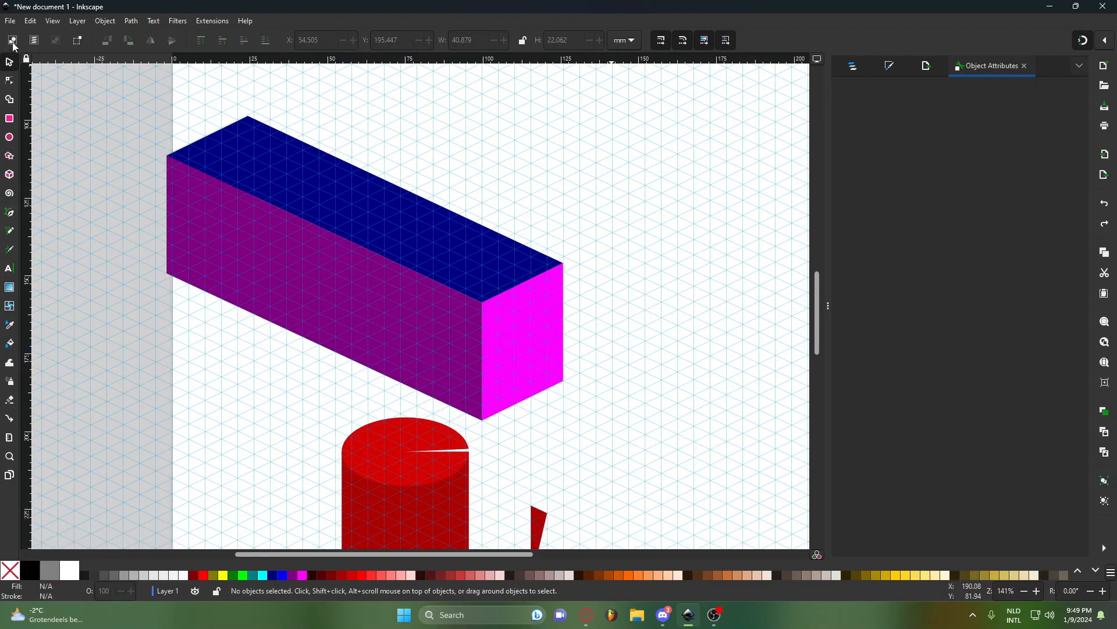
{"action": "left_click", "coordinate": [927, 65]}
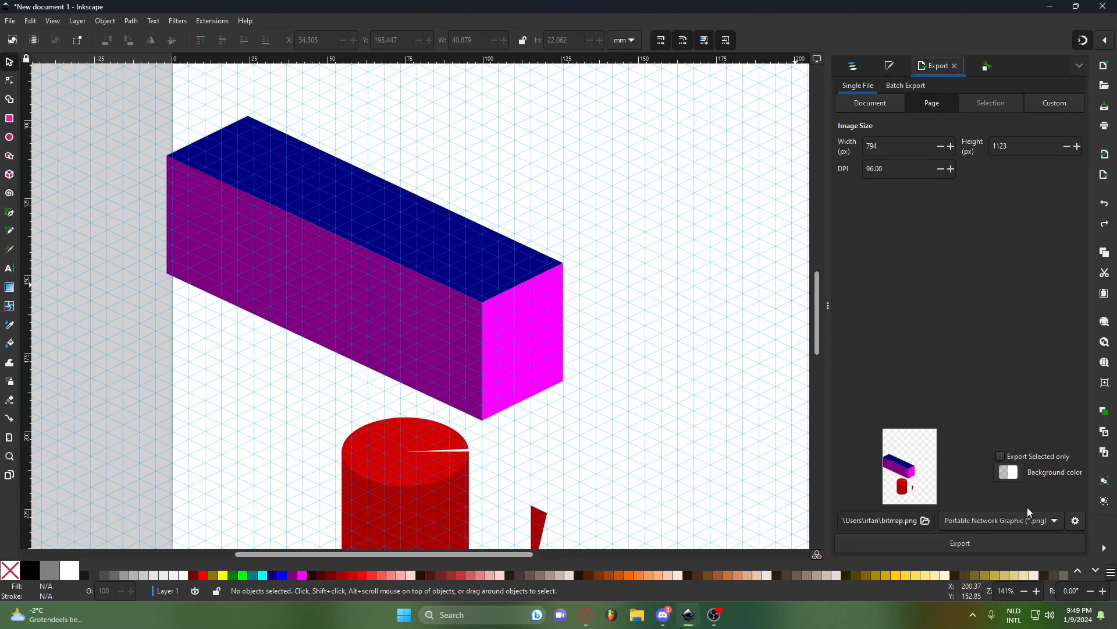
Check the PNG export format options, leaving the compression at 0 - No Compression.
{"action": "left_click", "coordinate": [1075, 521]}
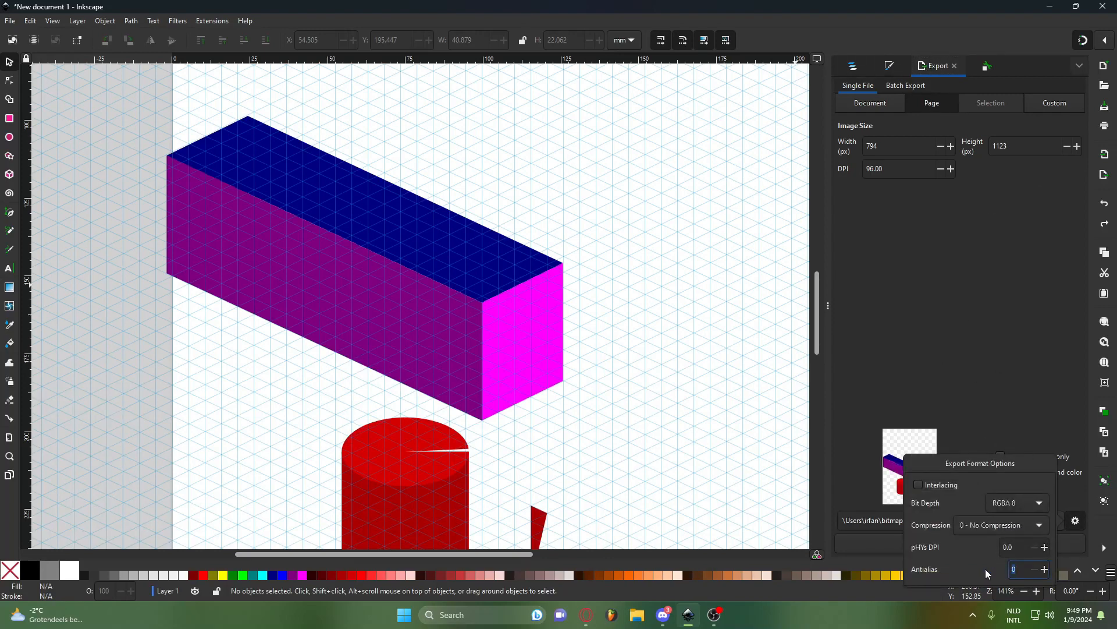
{"action": "left_click", "coordinate": [994, 525]}
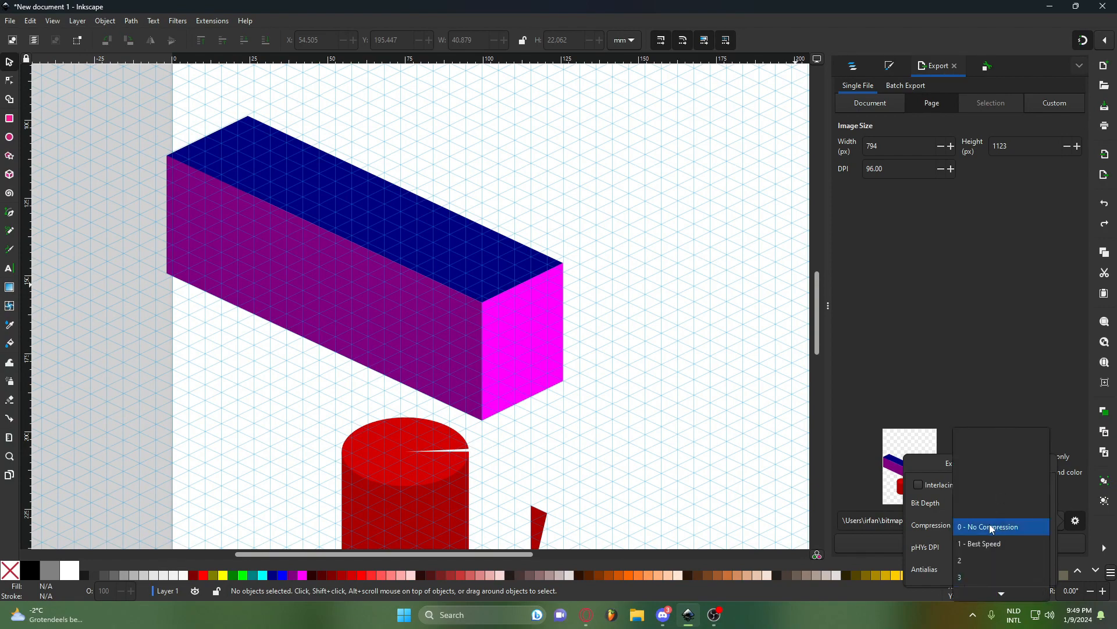
{"action": "left_click", "coordinate": [990, 526]}
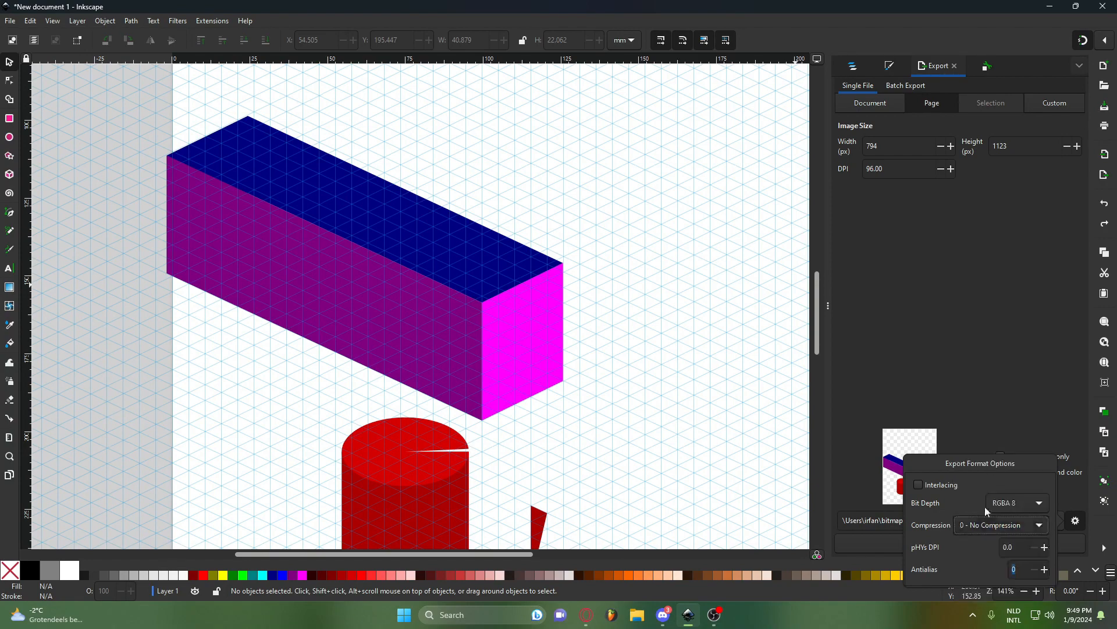
{"action": "left_click", "coordinate": [997, 389]}
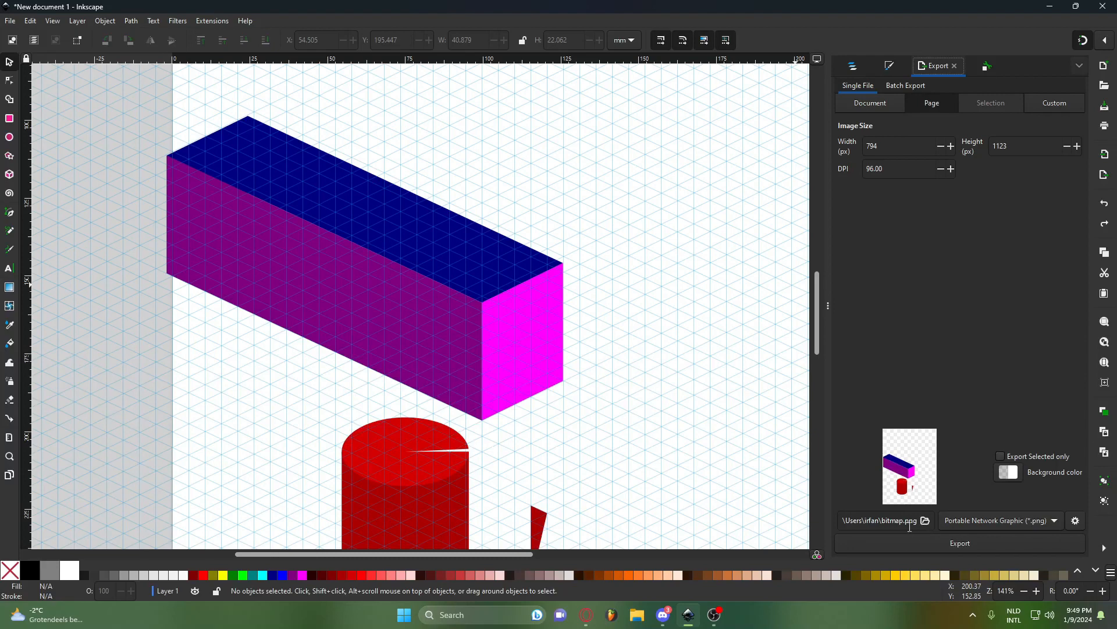
Decline overwriting the existing bitmap.png and choose the inkscape folder in Downloads\Chaosstuck STUFF\Smaller Assets as the export location.
{"action": "left_click", "coordinate": [899, 541]}
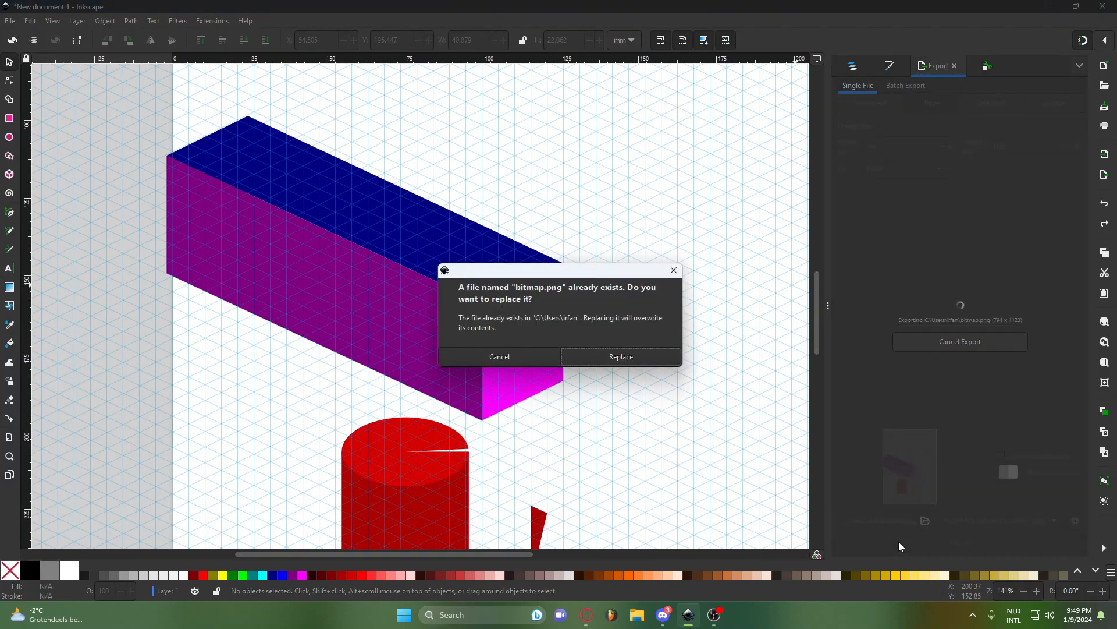
{"action": "left_click", "coordinate": [533, 362]}
{"action": "left_click", "coordinate": [929, 524]}
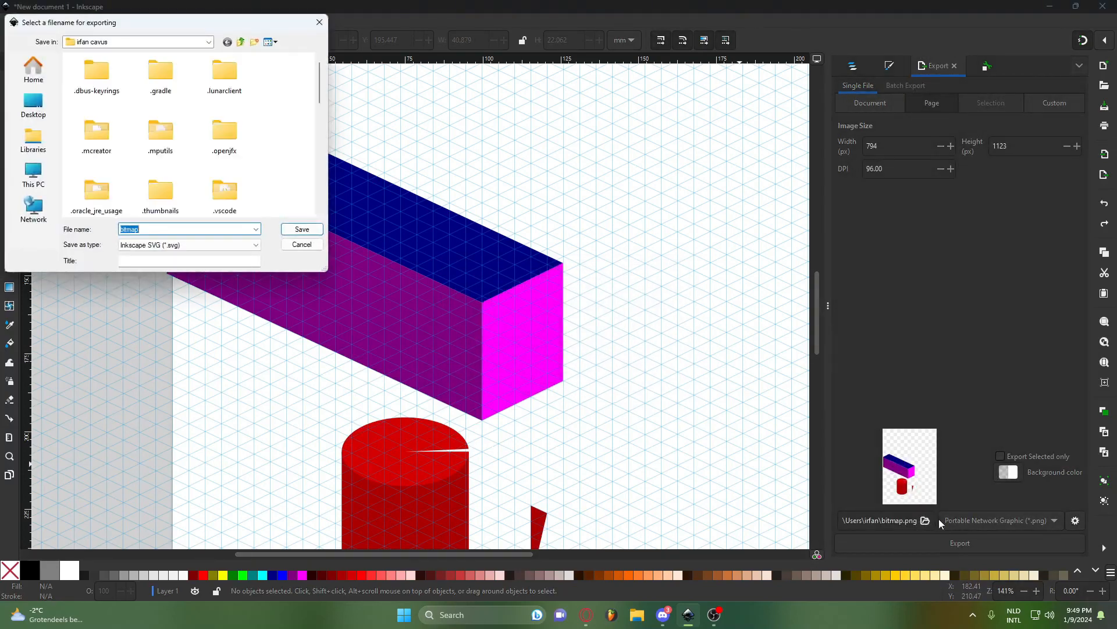
{"action": "left_click", "coordinate": [81, 129]}
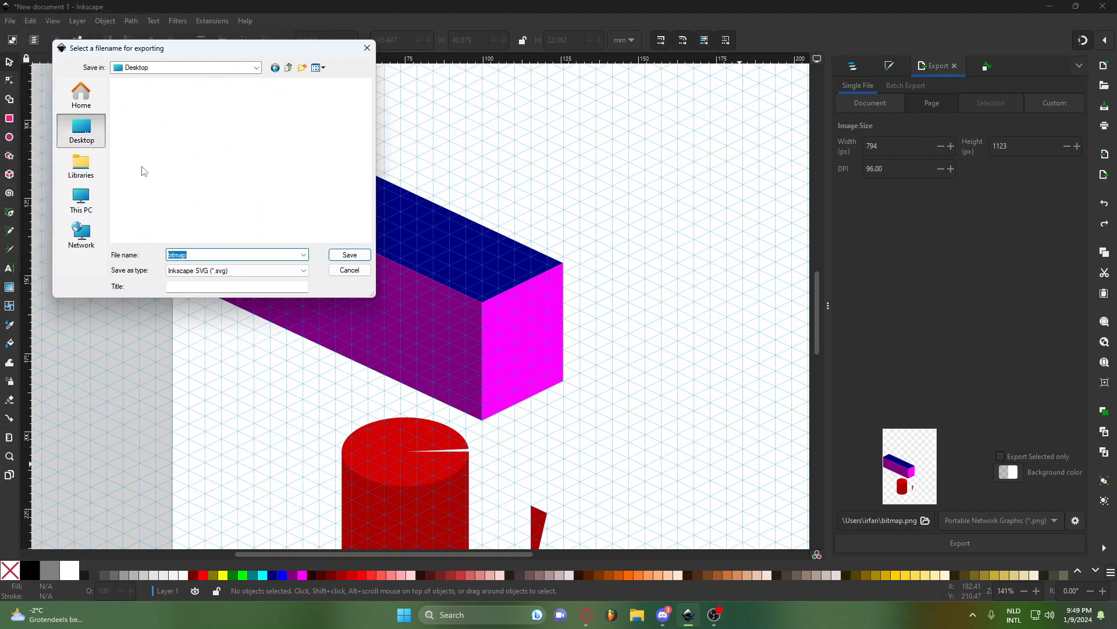
{"action": "double_click", "coordinate": [202, 213]}
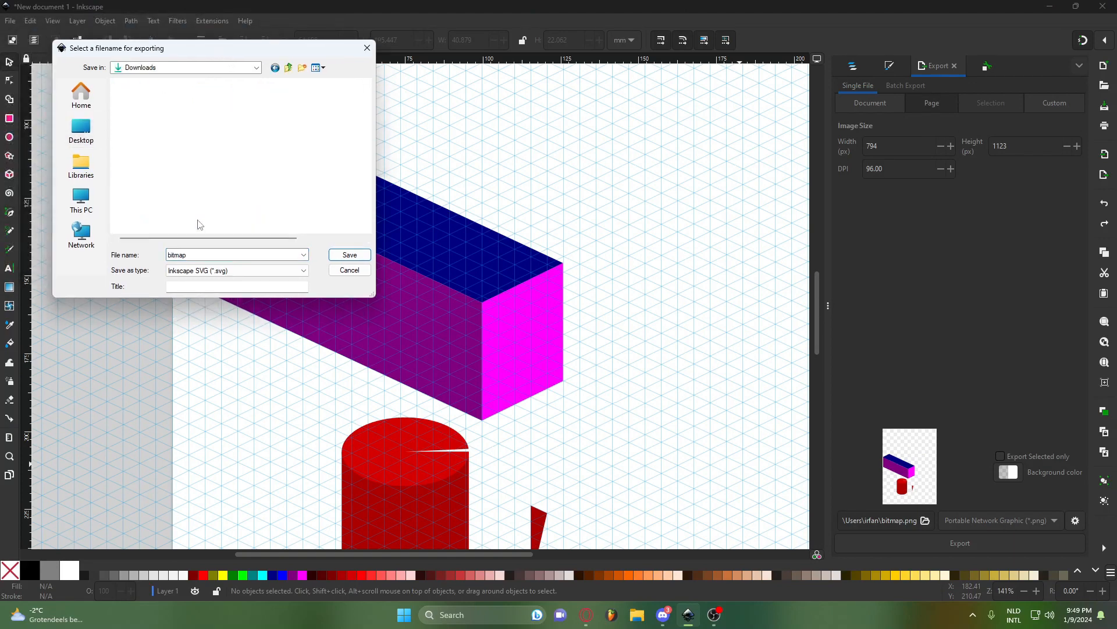
{"action": "left_click", "coordinate": [227, 137]}
{"action": "double_click", "coordinate": [227, 137]}
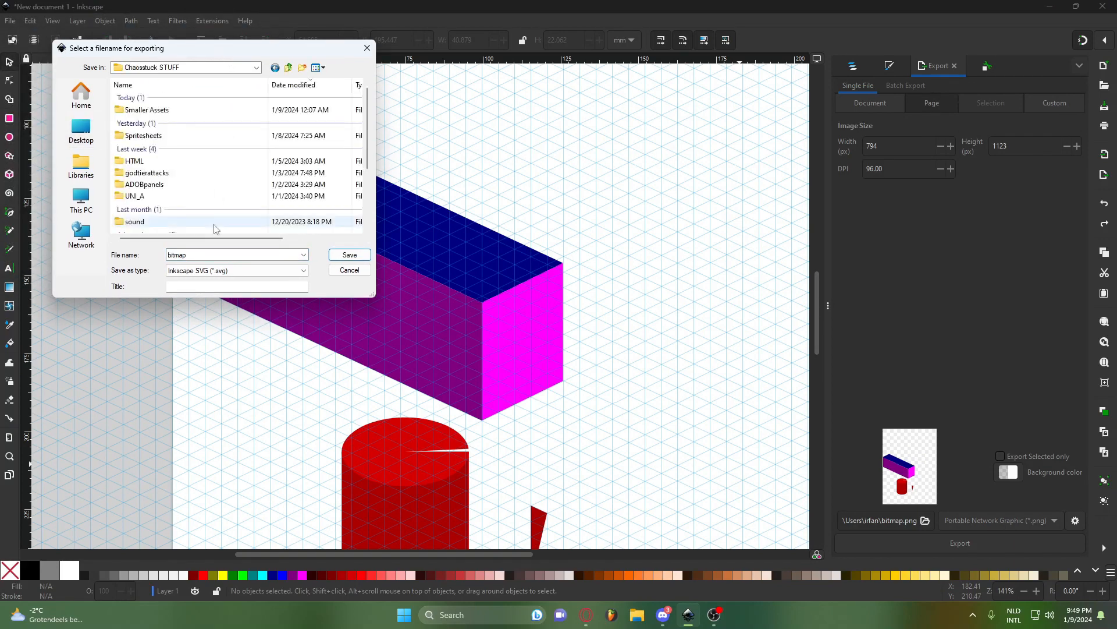
{"action": "double_click", "coordinate": [198, 110]}
{"action": "double_click", "coordinate": [196, 110]}
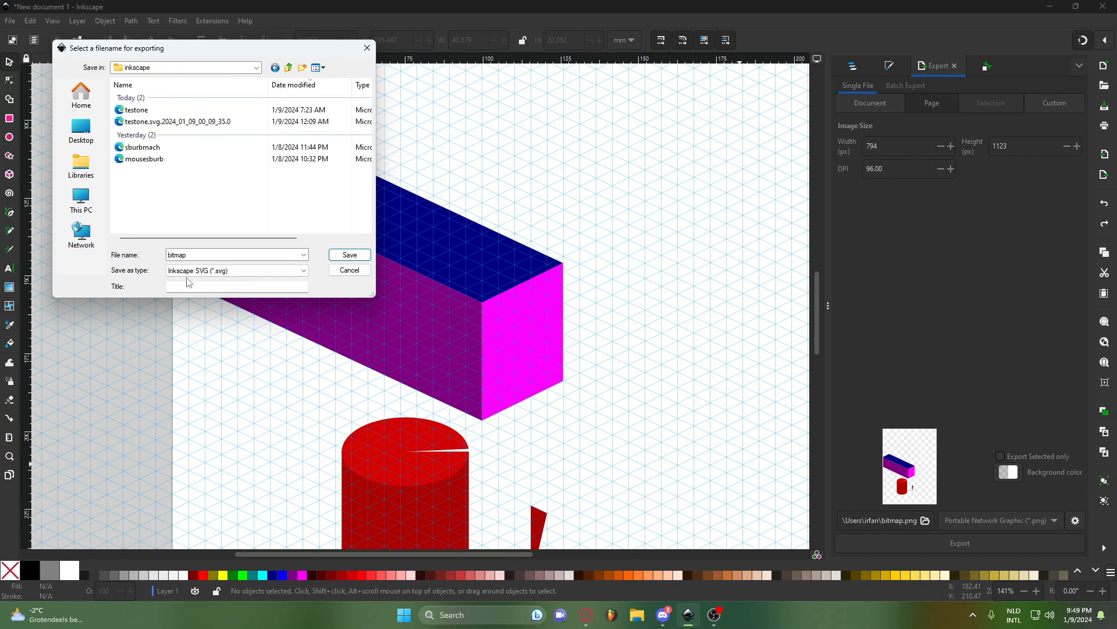
Name the export file testforvideo and save it as an Inkscape SVG.
{"action": "double_click", "coordinate": [215, 256]}
{"action": "type", "text": "testforvideo"}
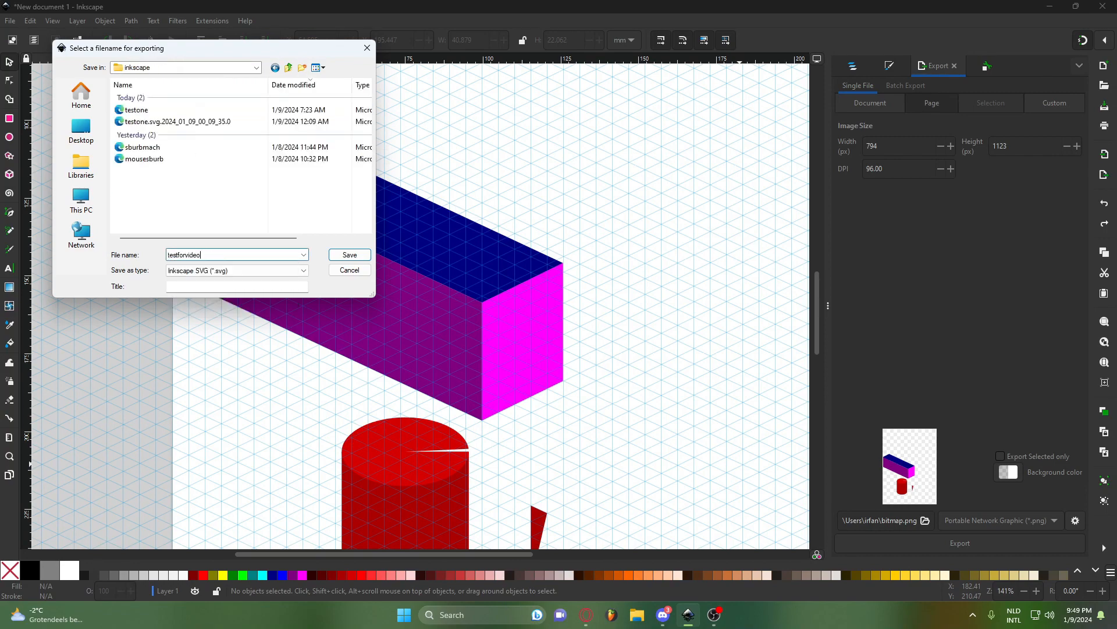
{"action": "key", "text": "Return"}
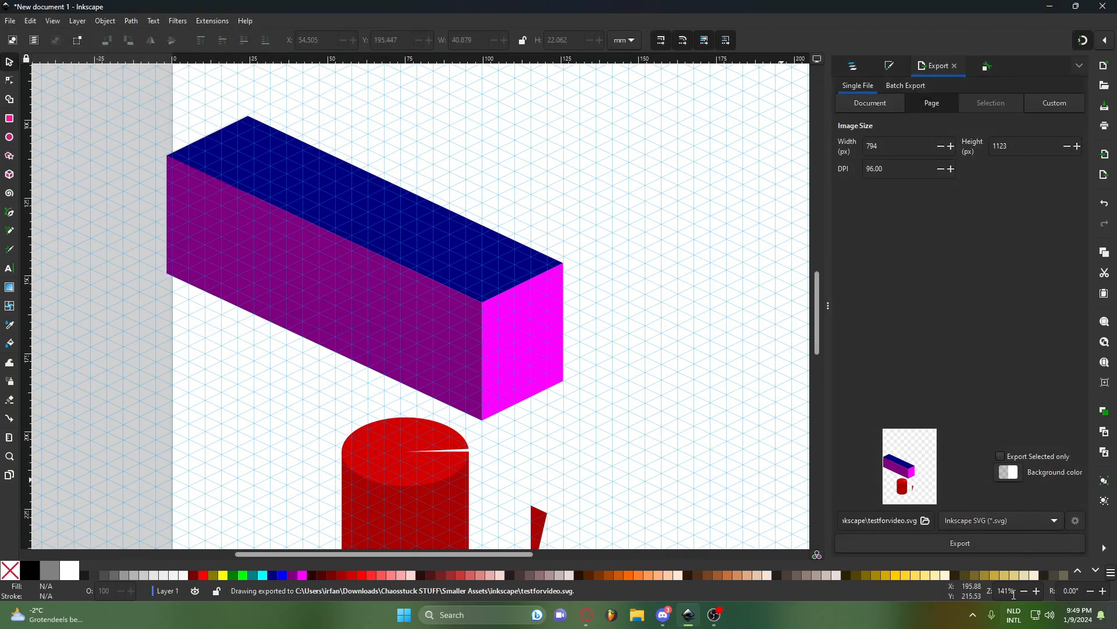
Change the export format to Portable Network Graphic and export the page as testforvideo.png.
{"action": "left_click", "coordinate": [993, 523]}
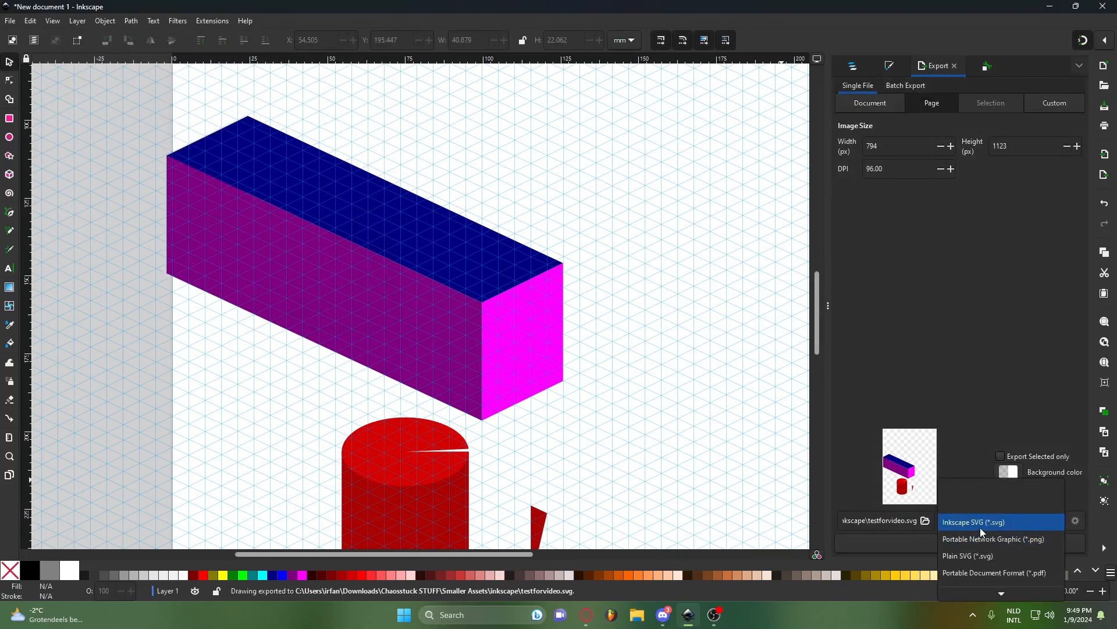
{"action": "left_click", "coordinate": [996, 540]}
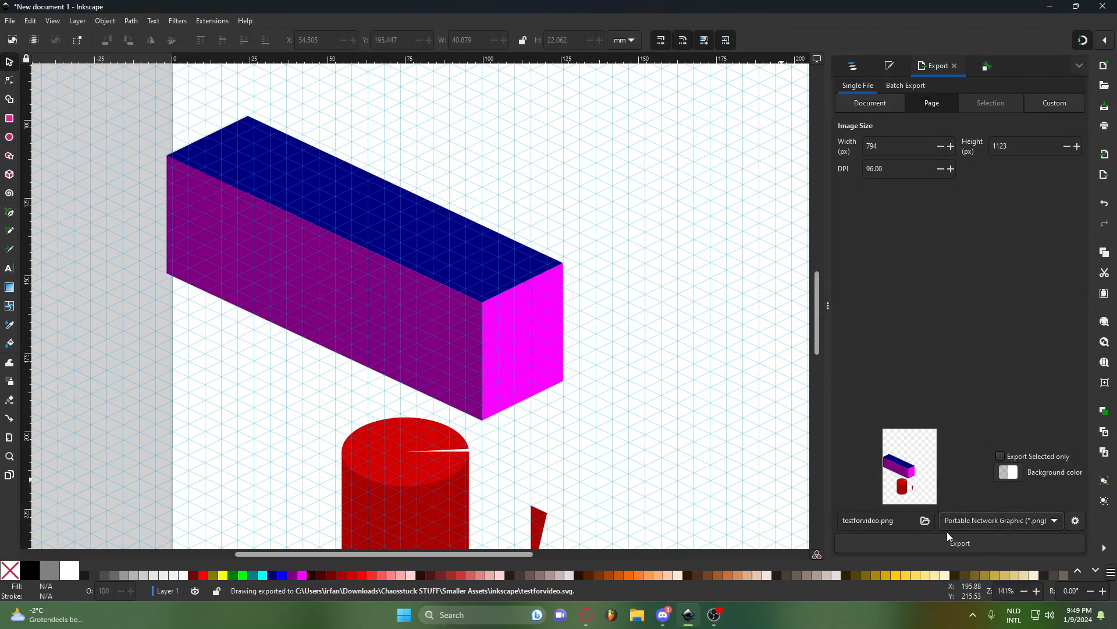
{"action": "left_click", "coordinate": [916, 543]}
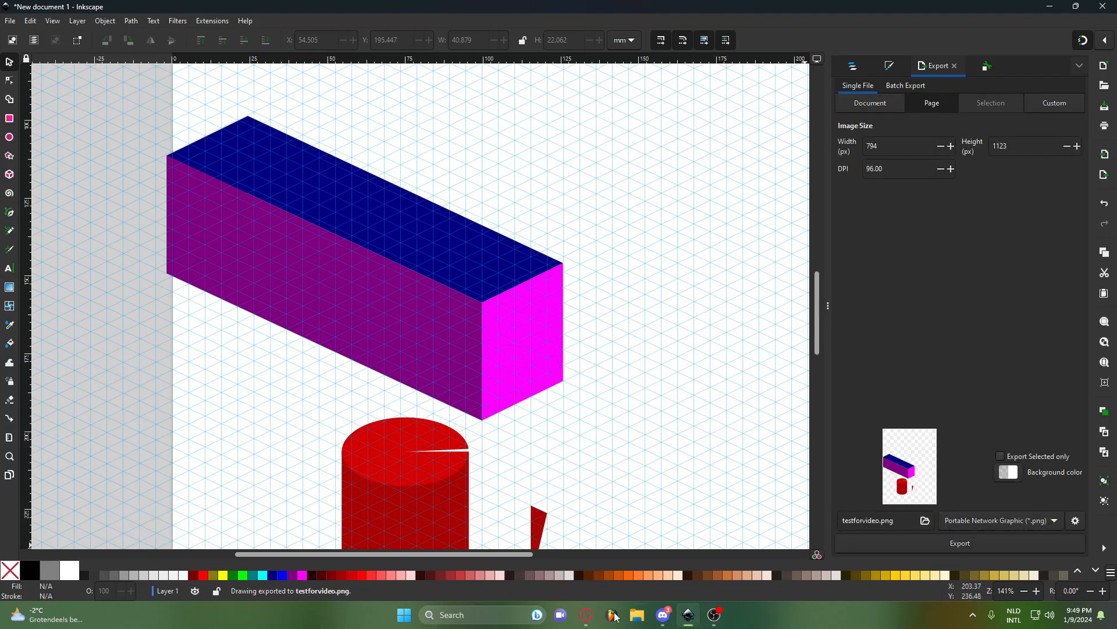
Switch to paint.net and open the exported testforvideo.png.
{"action": "left_click", "coordinate": [497, 620]}
{"action": "type", "text": "pa"}
{"action": "key", "text": "Return"}
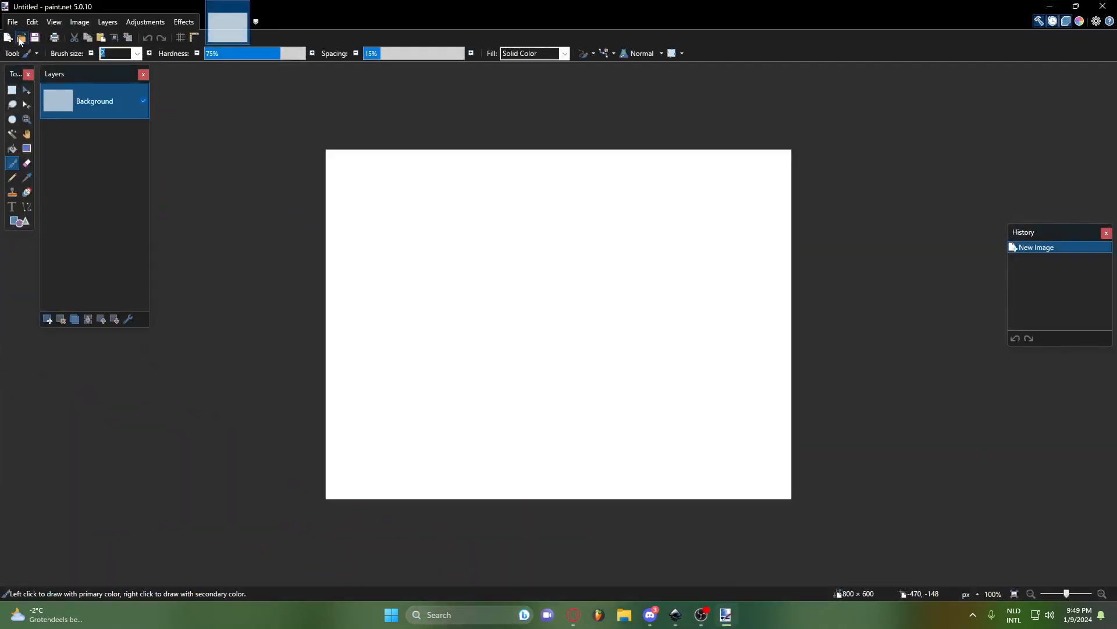
{"action": "left_click", "coordinate": [21, 38]}
{"action": "left_click", "coordinate": [59, 224]}
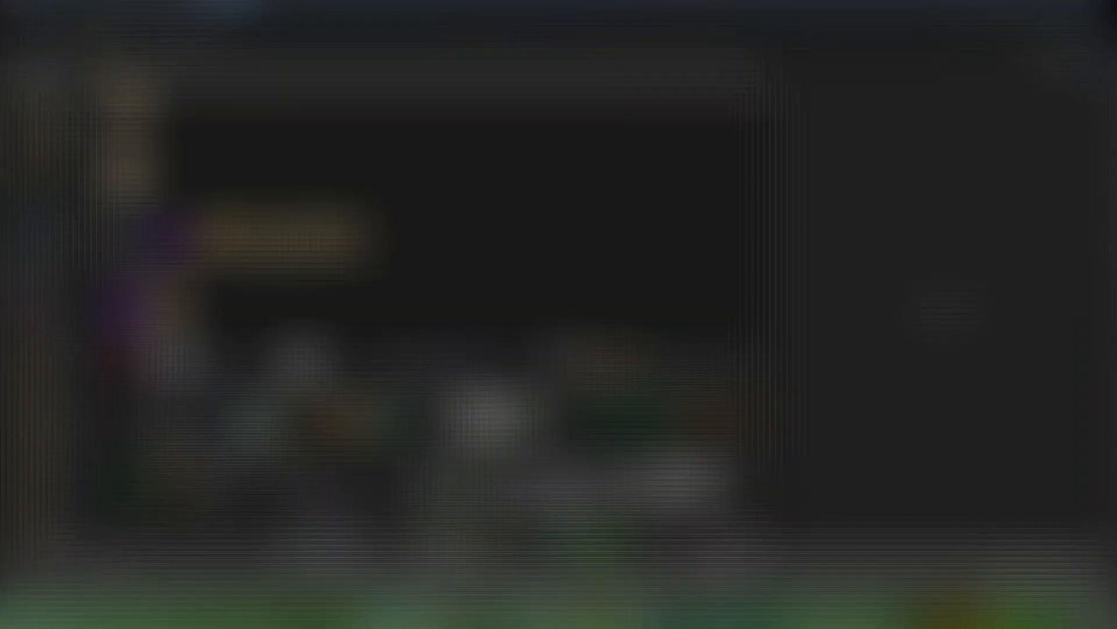
{"action": "left_click", "coordinate": [58, 247]}
{"action": "double_click", "coordinate": [137, 113]}
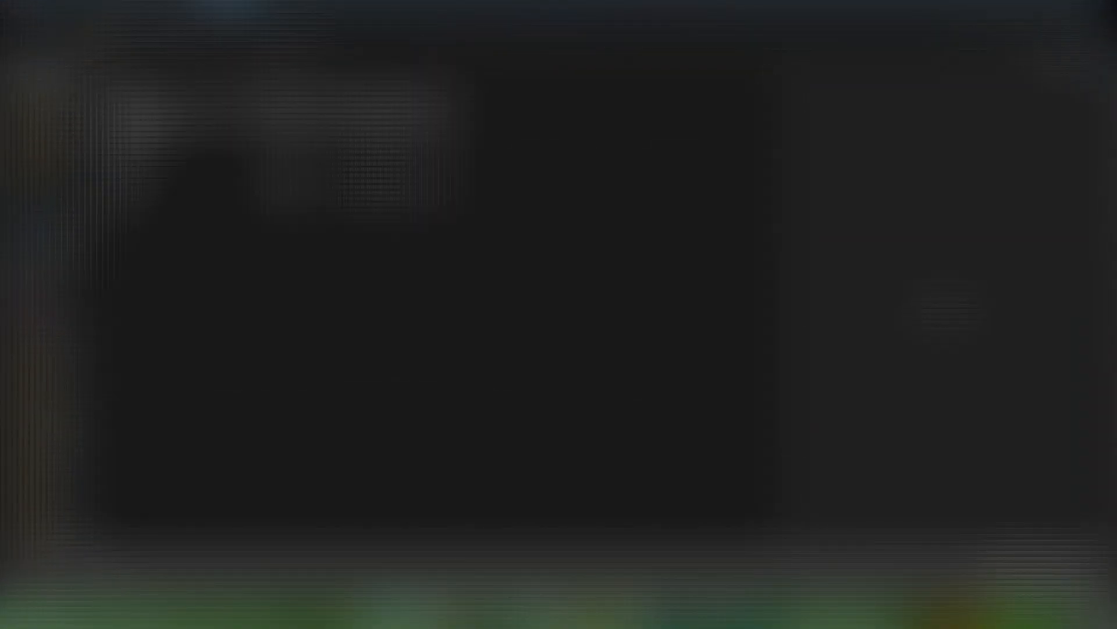
{"action": "double_click", "coordinate": [147, 112]}
Mark the box corner where its three faces meet and the slice in the cylinder's top with freehand black brush loops.
{"action": "scroll", "coordinate": [541, 350], "scroll_direction": "up", "scroll_amount": 3}
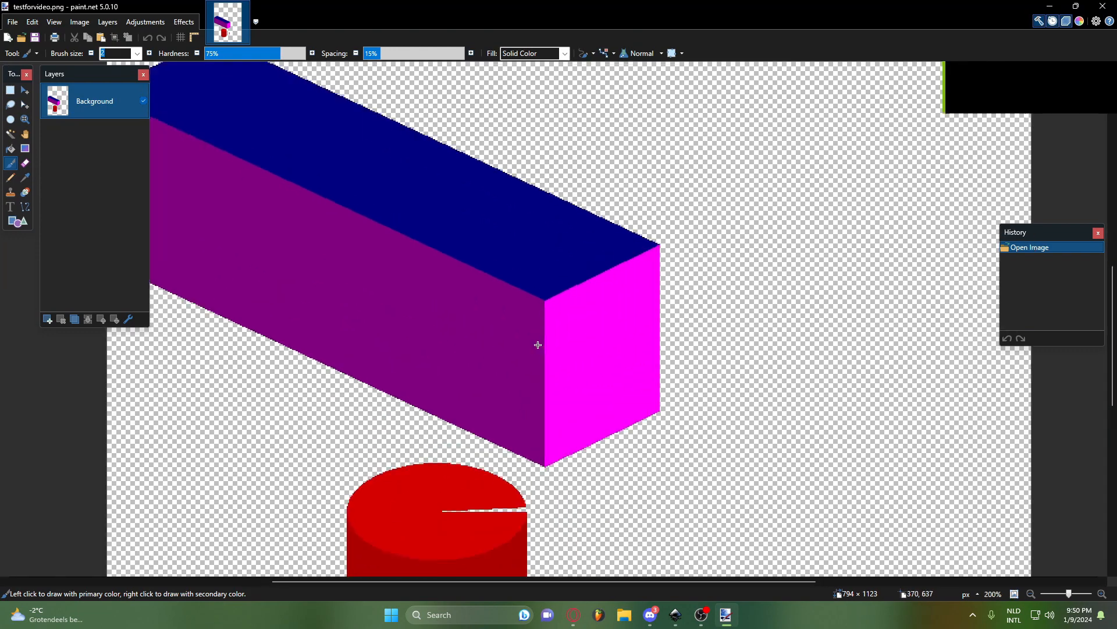
{"action": "scroll", "coordinate": [531, 244], "scroll_direction": "up", "scroll_amount": 6}
{"action": "mouse_move", "coordinate": [487, 292]}
{"action": "left_mouse_down"}
{"action": "mouse_move", "coordinate": [571, 280]}
{"action": "mouse_move", "coordinate": [548, 307]}
{"action": "left_mouse_up"}
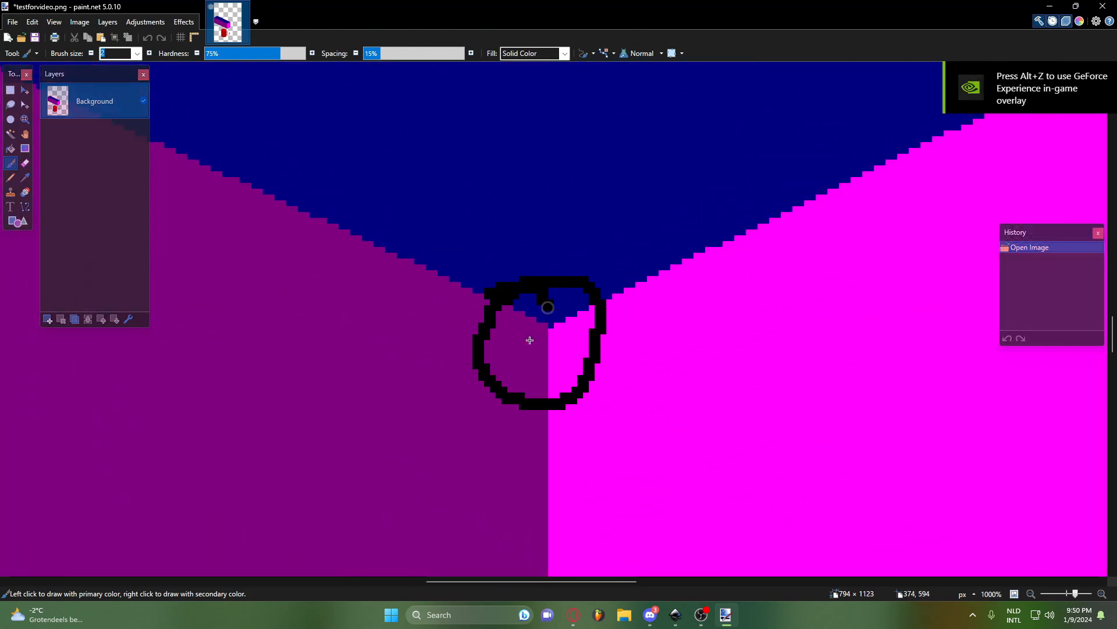
{"action": "scroll", "coordinate": [531, 279], "scroll_direction": "down", "scroll_amount": 8}
{"action": "scroll", "coordinate": [460, 422], "scroll_direction": "up", "scroll_amount": 7}
{"action": "left_click_drag", "start_coordinate": [599, 266], "coordinate": [668, 304]}
{"action": "scroll", "coordinate": [417, 308], "scroll_direction": "down", "scroll_amount": 1}
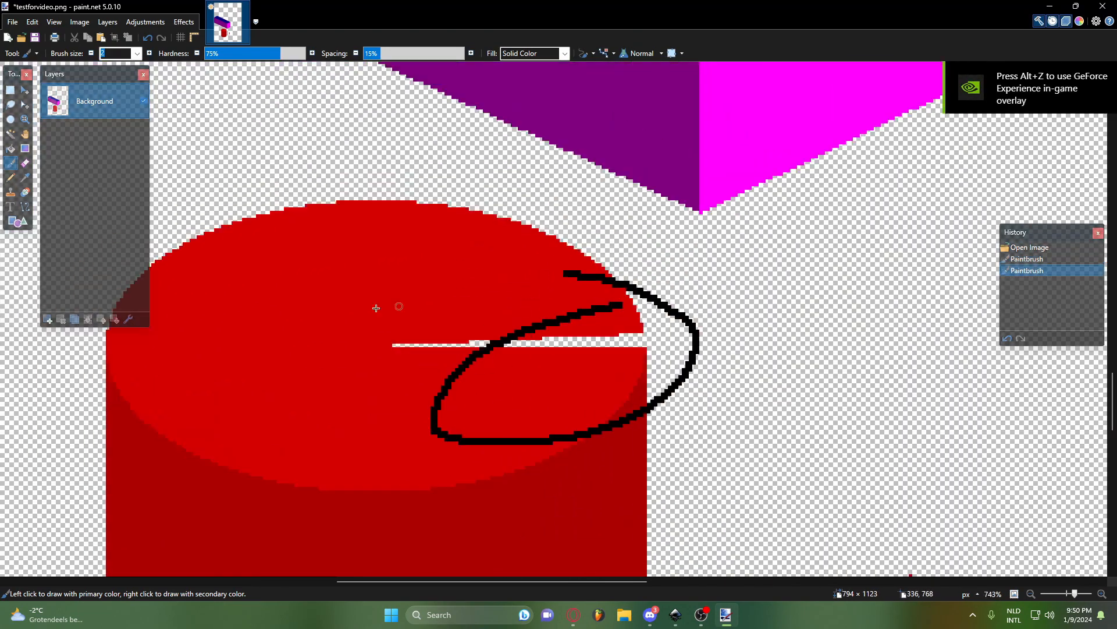
{"action": "scroll", "coordinate": [376, 307], "scroll_direction": "down", "scroll_amount": 4}
{"action": "scroll", "coordinate": [576, 444], "scroll_direction": "up", "scroll_amount": 4}
{"action": "mouse_move", "coordinate": [599, 362]}
{"action": "left_mouse_down"}
{"action": "mouse_move", "coordinate": [561, 464]}
{"action": "mouse_move", "coordinate": [623, 407]}
{"action": "left_mouse_up"}
{"action": "scroll", "coordinate": [625, 409], "scroll_direction": "down", "scroll_amount": 6}
{"action": "scroll", "coordinate": [596, 308], "scroll_direction": "up", "scroll_amount": 3}
Undo the three brush strokes on the image and dismiss the paint.net update offer without installing.
{"action": "key", "text": "ctrl+z"}
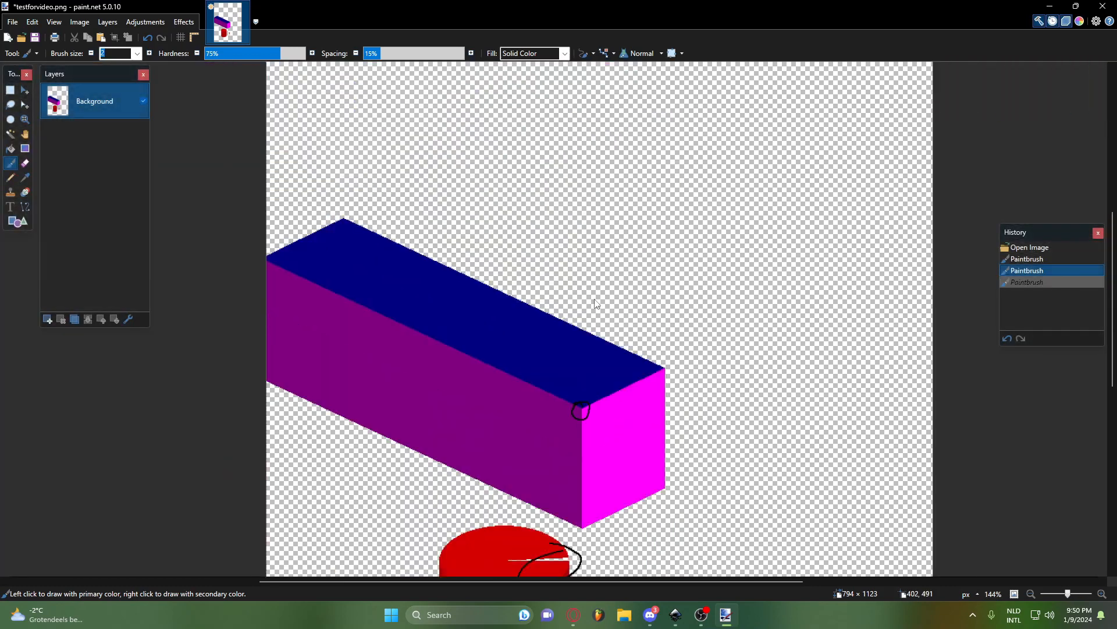
{"action": "key", "text": "ctrl+z"}
{"action": "key", "text": "ctrl+z"}
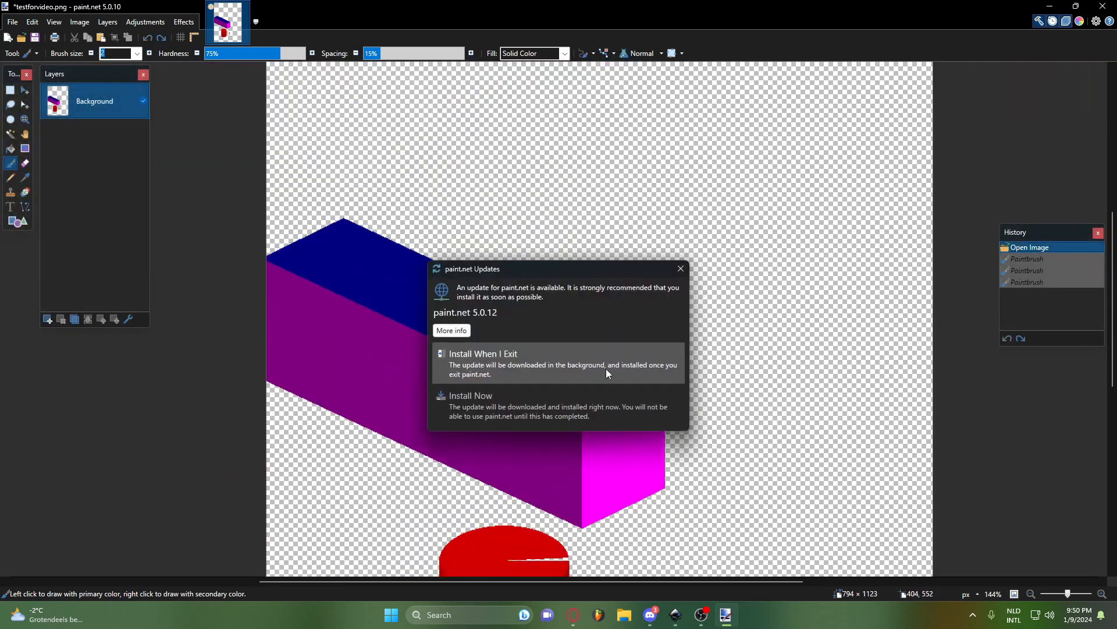
{"action": "left_click", "coordinate": [680, 268]}
{"action": "left_click", "coordinate": [702, 616]}
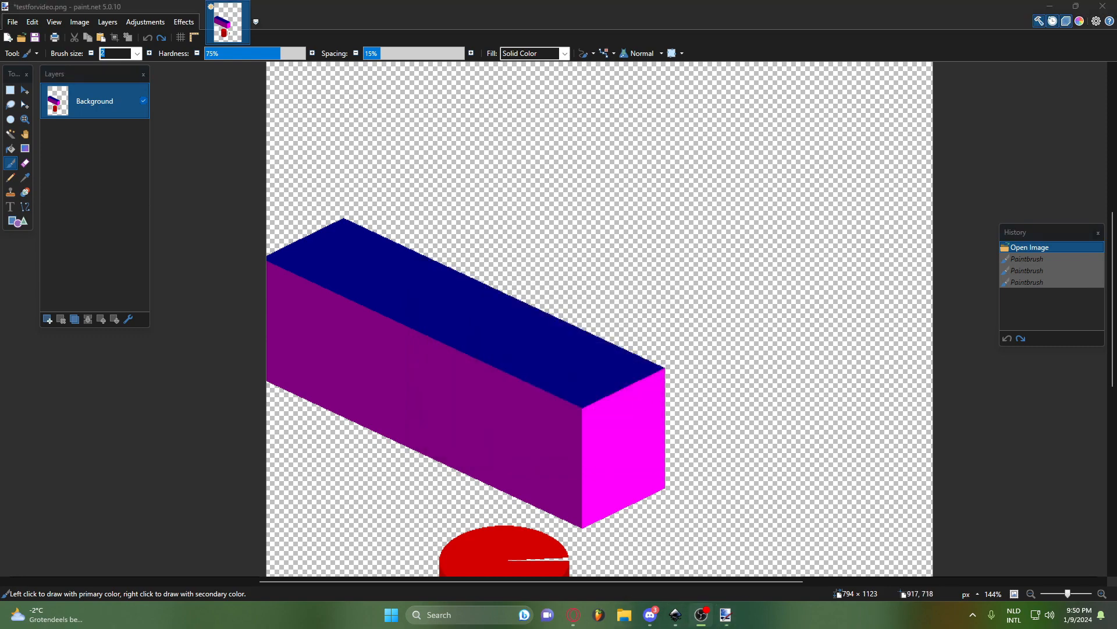